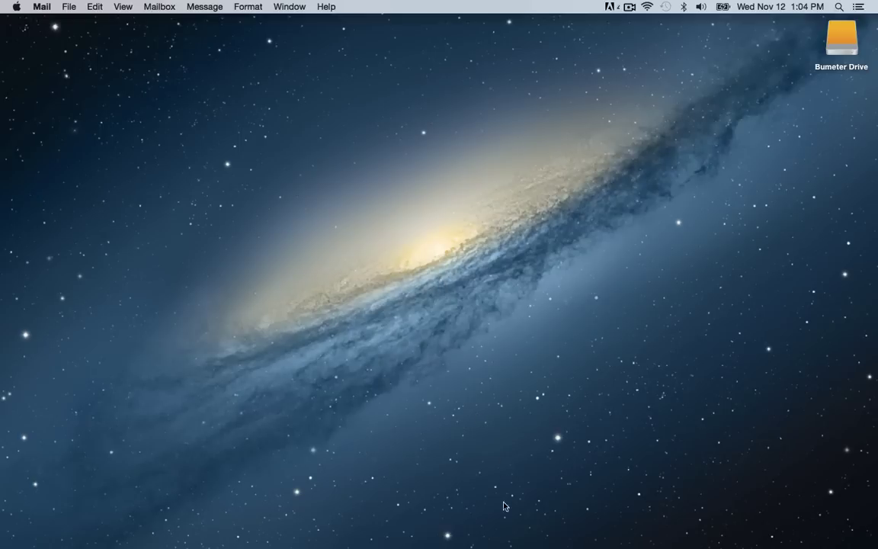
# Step: Activate screenflowrecorder from the Dock, replacing Mail as the front app
pyautogui.moveTo(522, 546)
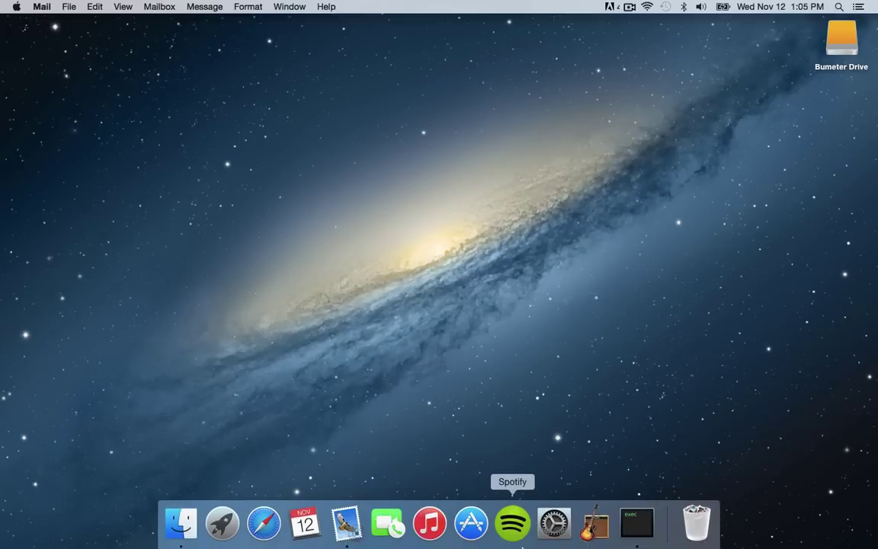
pyautogui.click(631, 526)
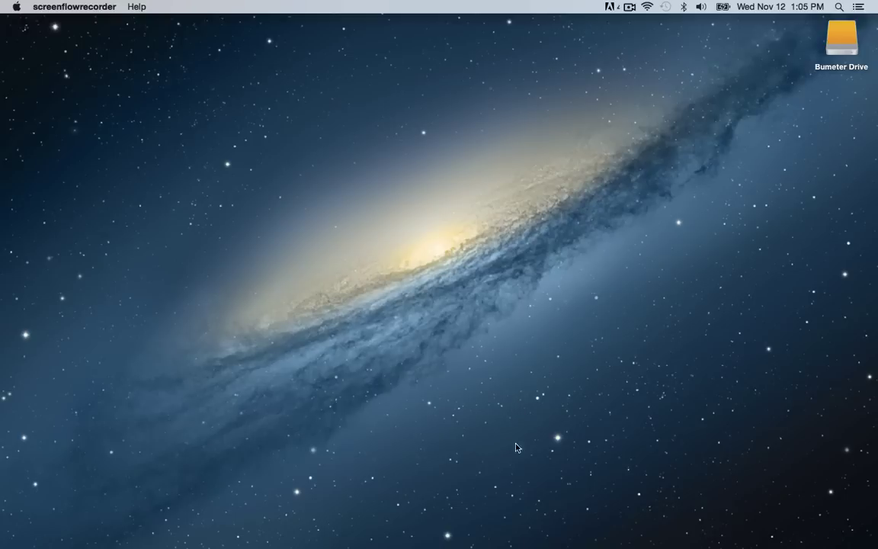
# Step: Switch to GarageBand, close the Episode 30 - Fivefold project, and start a new project
pyautogui.moveTo(512, 542)
pyautogui.click(617, 529)
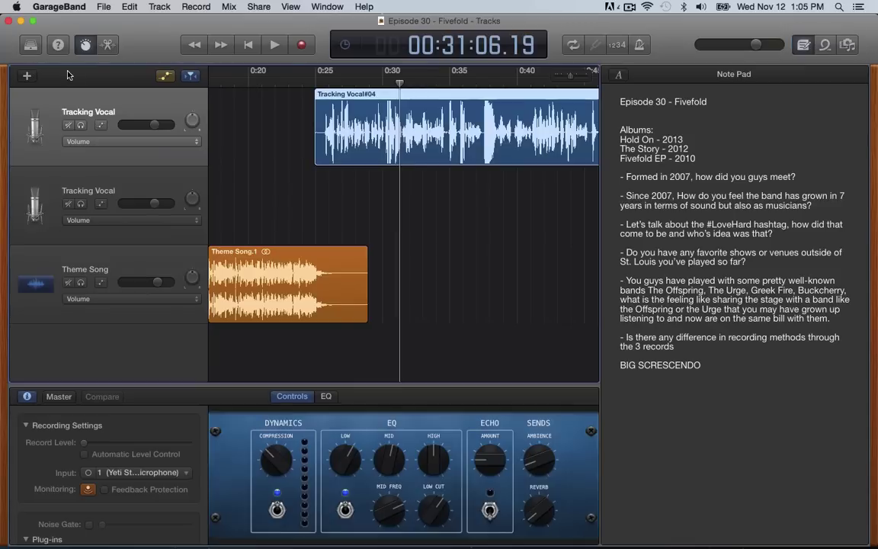
pyautogui.click(8, 21)
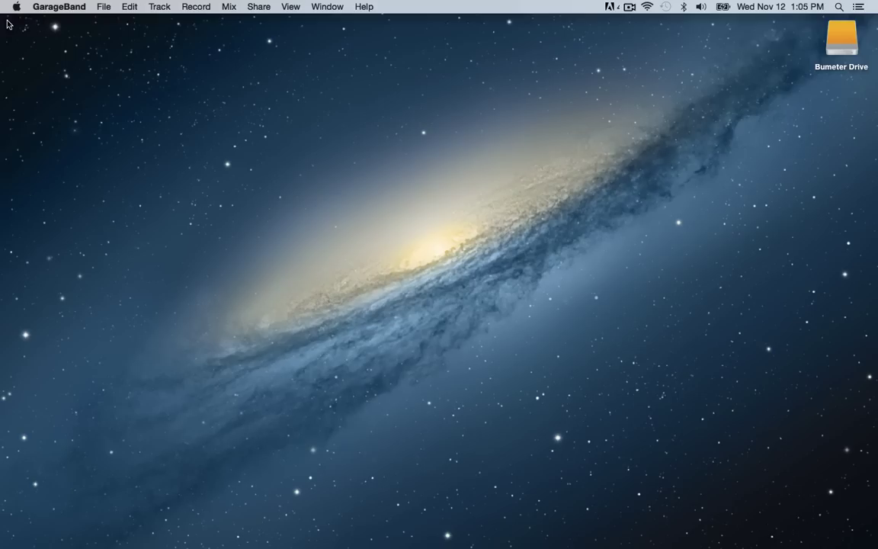
pyautogui.click(105, 6)
pyautogui.click(104, 6)
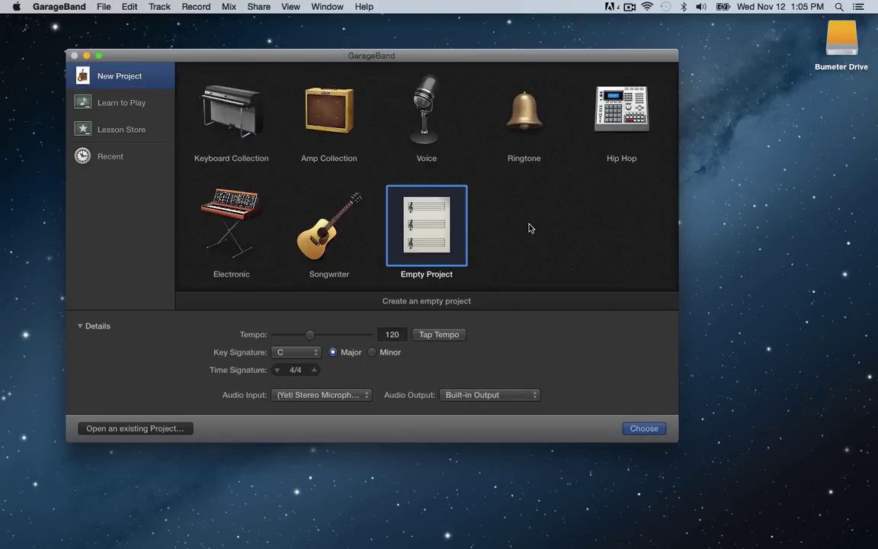
# Step: Create a new project from the Voice template
pyautogui.click(426, 136)
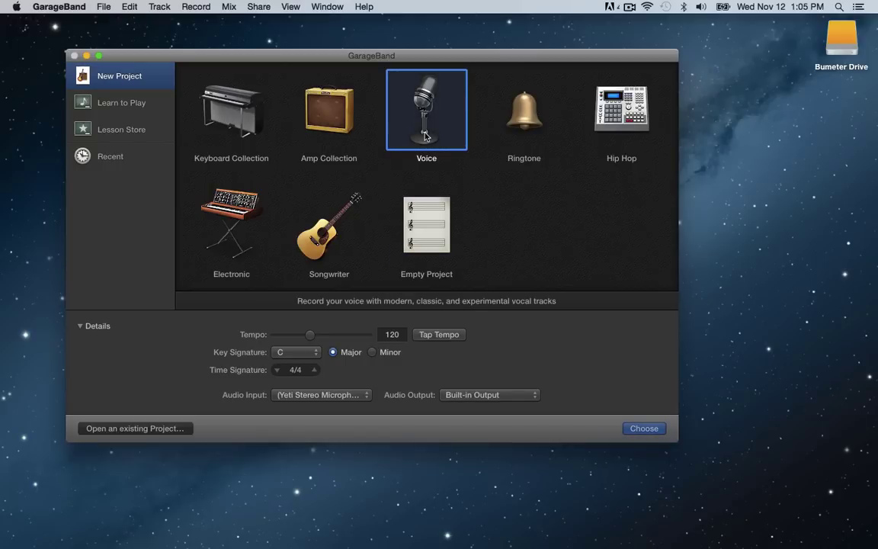
pyautogui.click(644, 428)
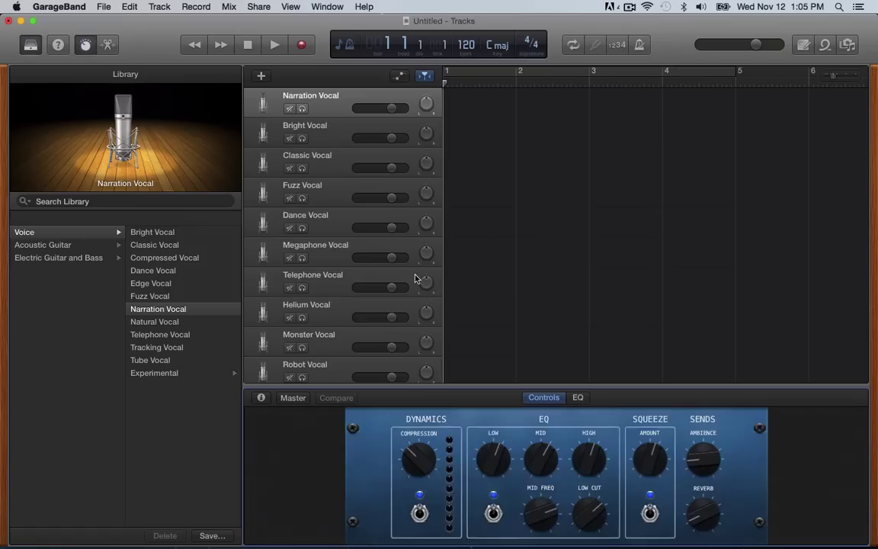
pyautogui.scroll(-1, 301, 288)
pyautogui.scroll(-1, 302, 288)
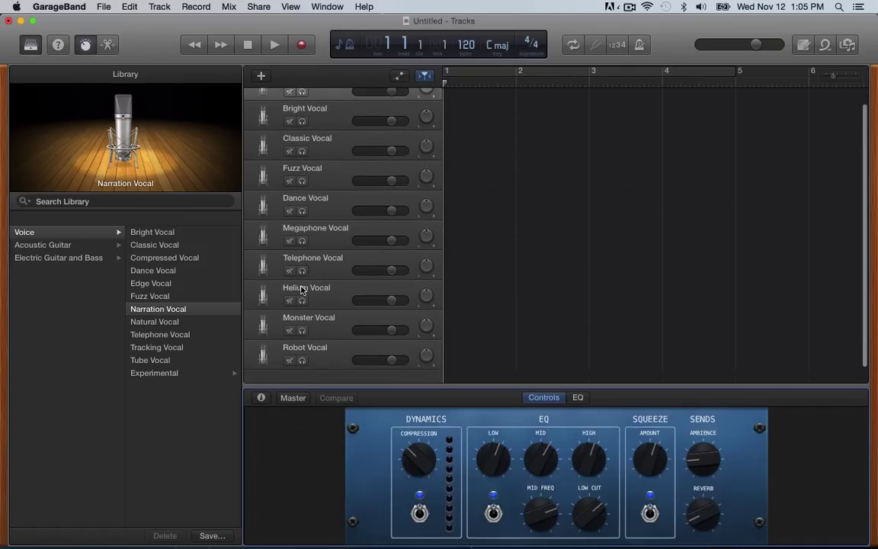
pyautogui.scroll(1, 302, 288)
pyautogui.scroll(-1, 302, 288)
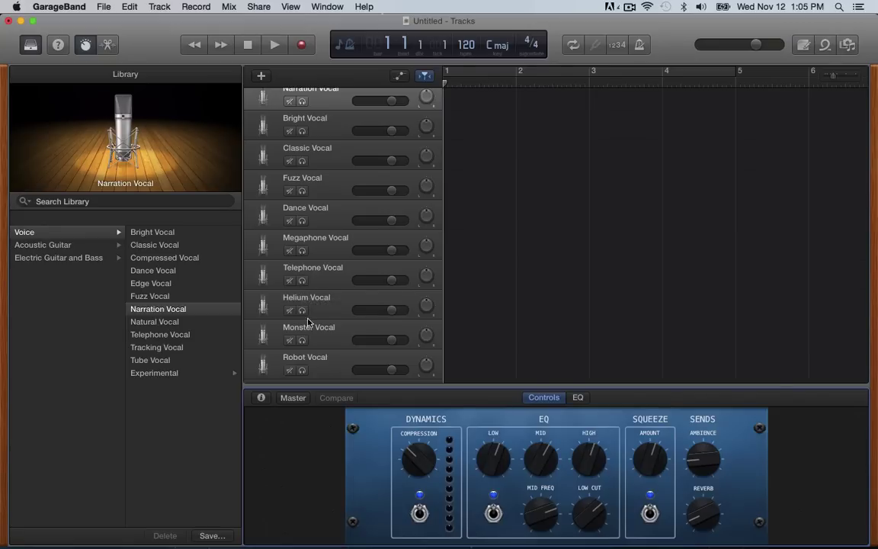
# Step: Delete Robot Vocal and the other vocal tracks, keeping only Narration Vocal
pyautogui.click(327, 373)
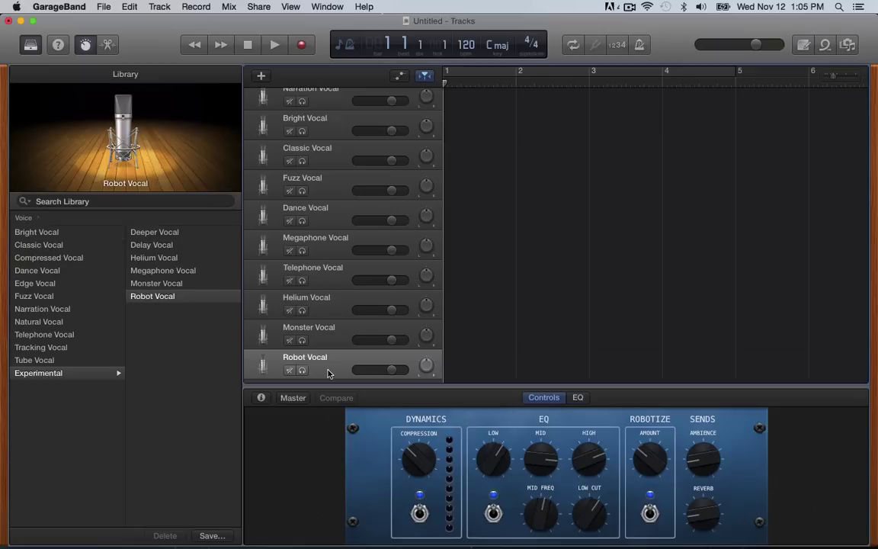
pyautogui.press('super+BackSpace')
pyautogui.press('super+BackSpace')
pyautogui.press('super+BackSpace')
pyautogui.press('super+BackSpace')
pyautogui.press('super+BackSpace')
pyautogui.press('super+BackSpace')
pyautogui.press('super+BackSpace')
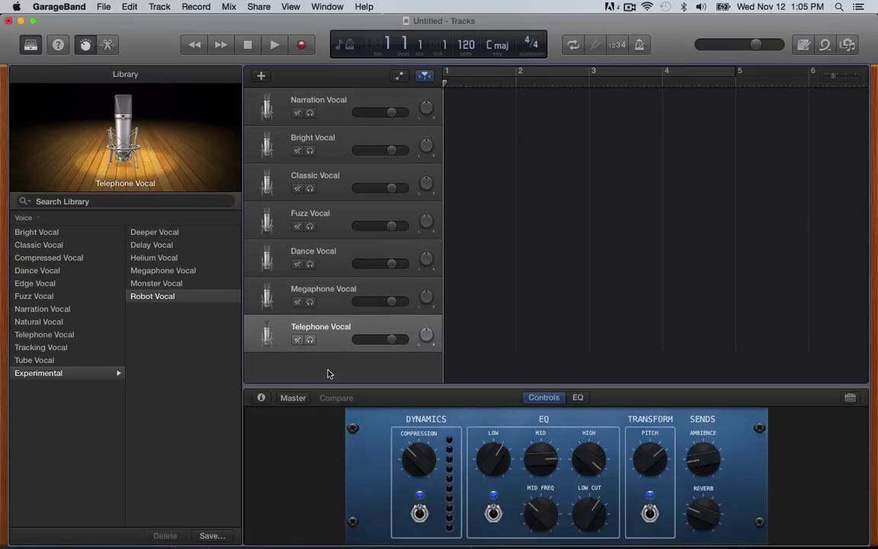
pyautogui.press('super+BackSpace')
pyautogui.press('super+BackSpace')
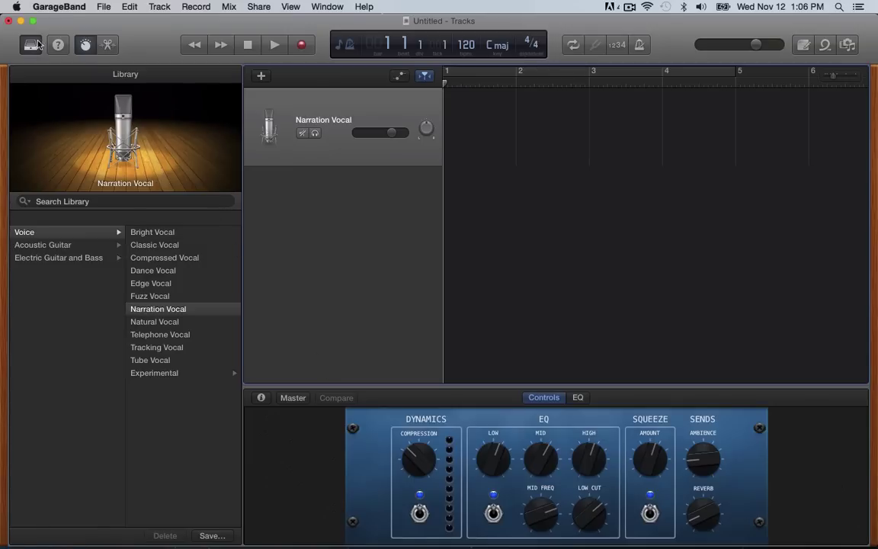
# Step: Close the untitled project without saving and start another new project
pyautogui.click(7, 23)
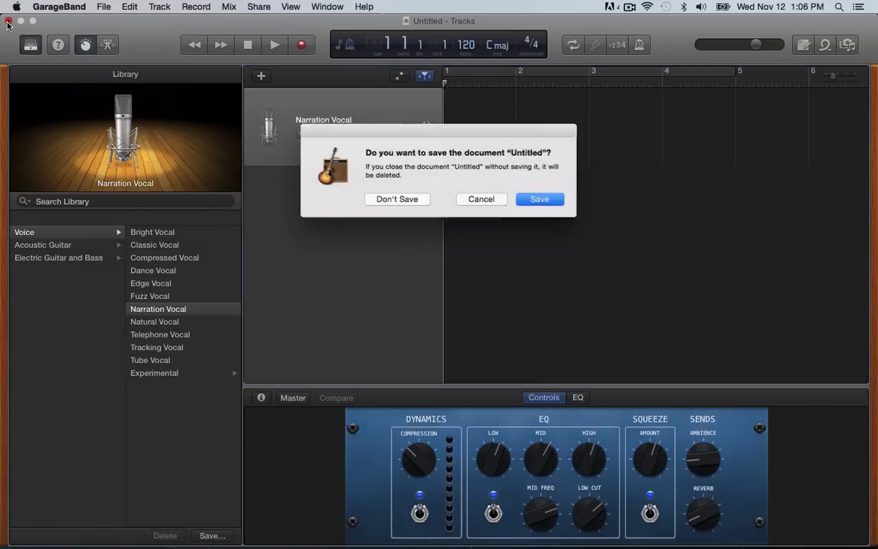
pyautogui.click(388, 199)
pyautogui.press('super+n')
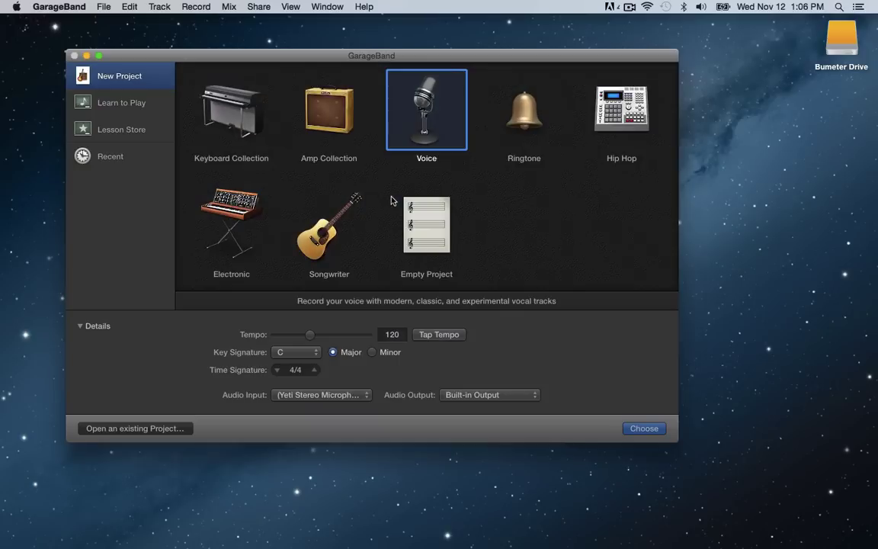
# Step: Create an Empty Project with Fast Track as the audio input
pyautogui.click(427, 235)
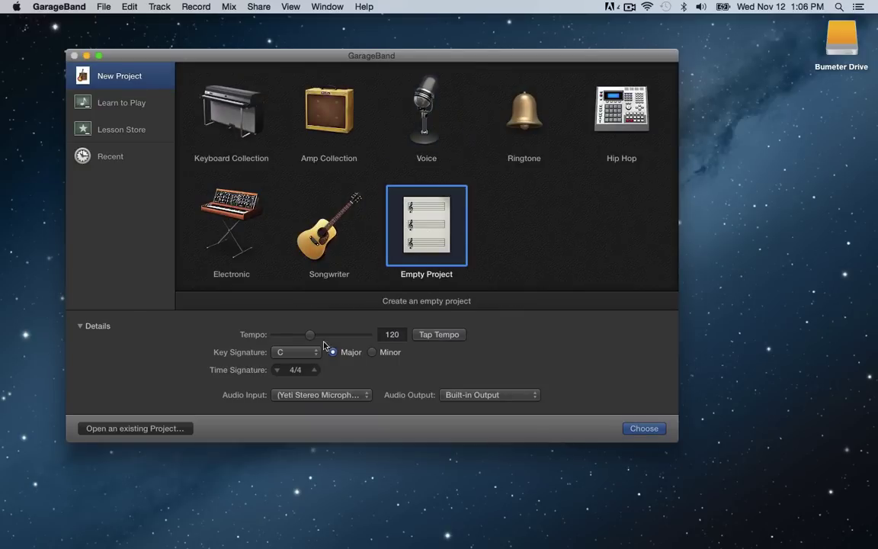
pyautogui.click(309, 397)
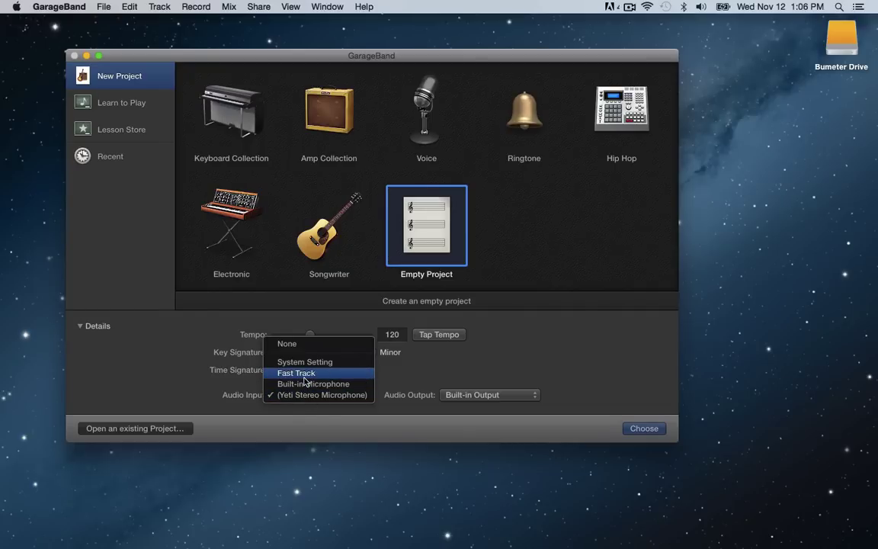
pyautogui.click(304, 377)
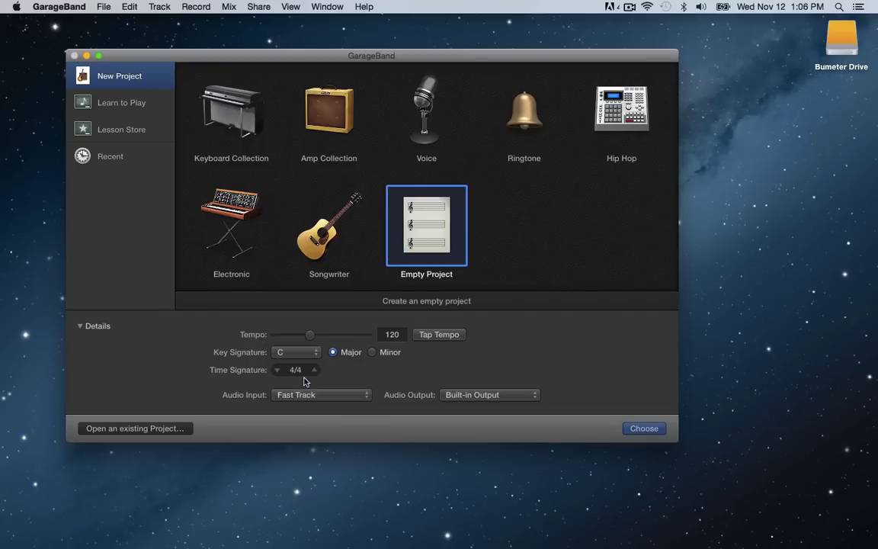
pyautogui.click(305, 395)
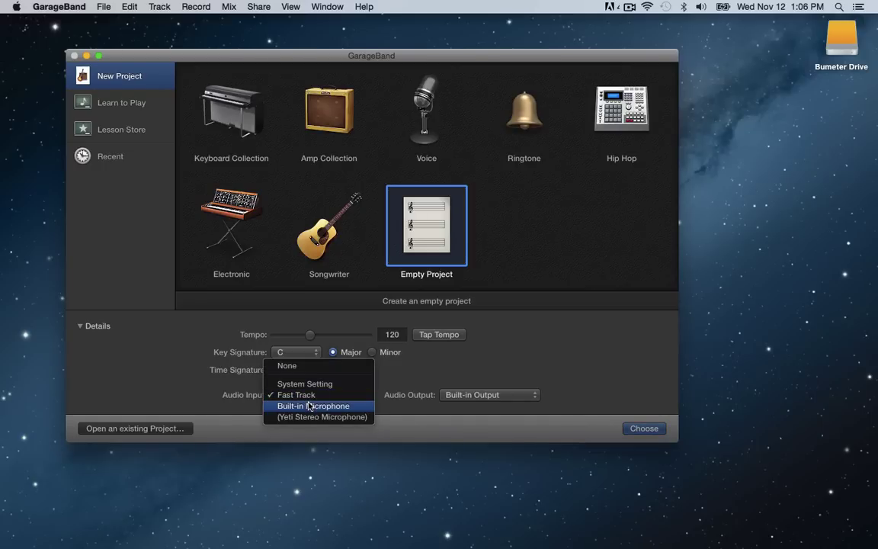
pyautogui.click(209, 382)
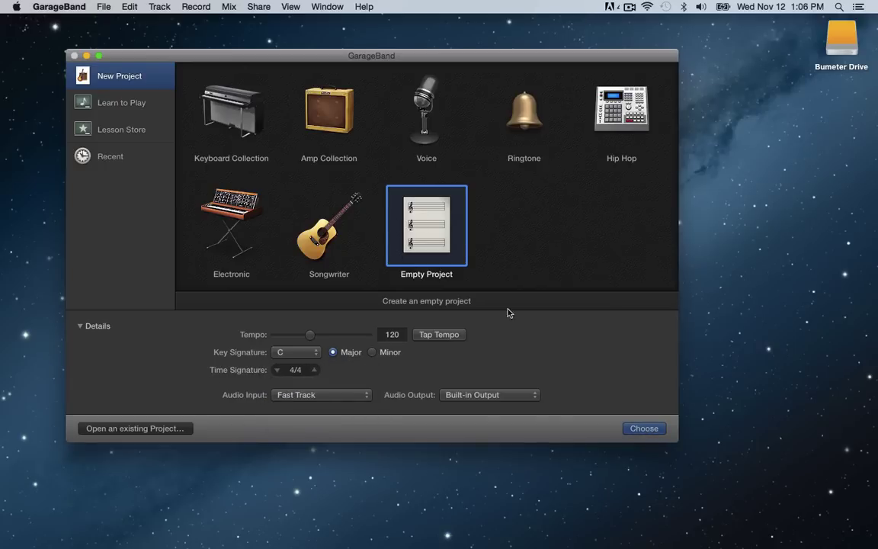
pyautogui.click(643, 429)
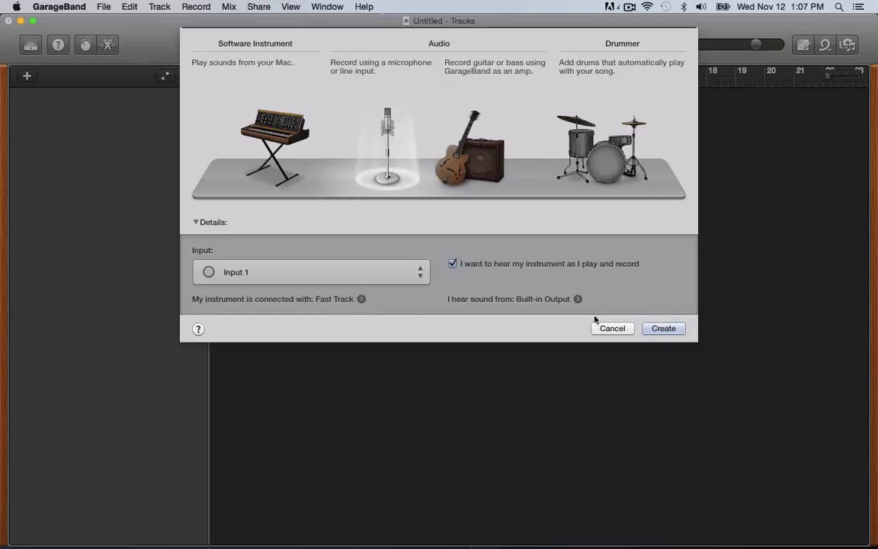
# Step: Create the microphone Audio 1 track with the default Input 1 settings
pyautogui.click(664, 329)
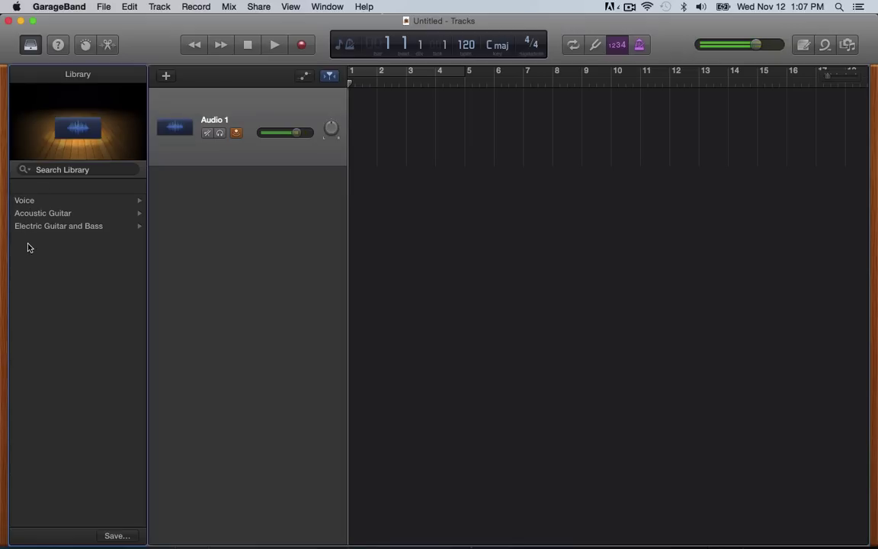
# Step: Turn off count-in and the metronome, and apply the Tracking Vocal voice patch
pyautogui.click(329, 75)
pyautogui.click(618, 46)
pyautogui.click(641, 45)
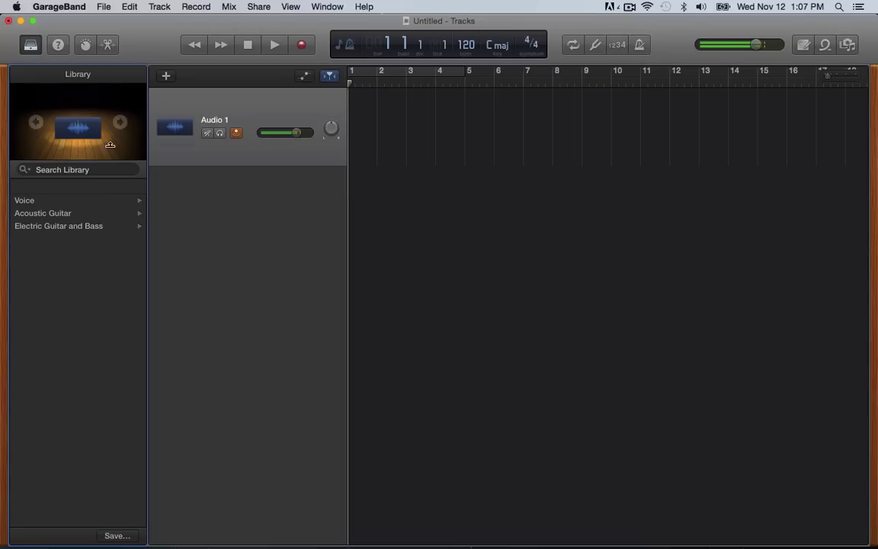
pyautogui.click(32, 202)
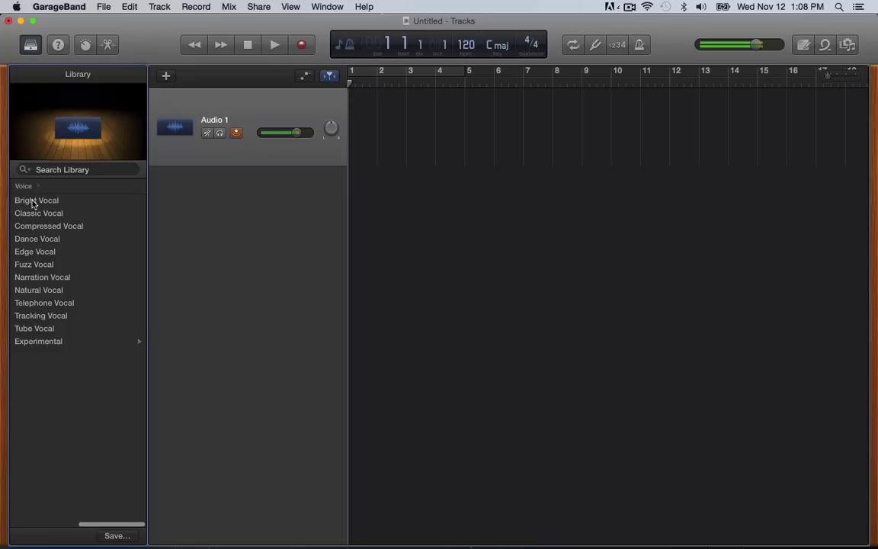
pyautogui.click(45, 315)
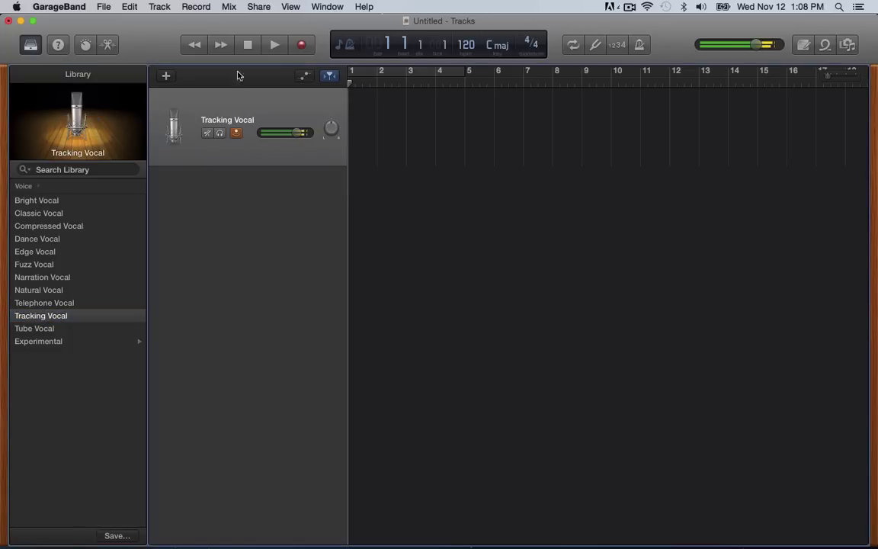
# Step: Adjust the vocal track's reverb in Smart Controls, then hide the Smart Controls panel
pyautogui.click(229, 6)
pyautogui.moveTo(290, 6)
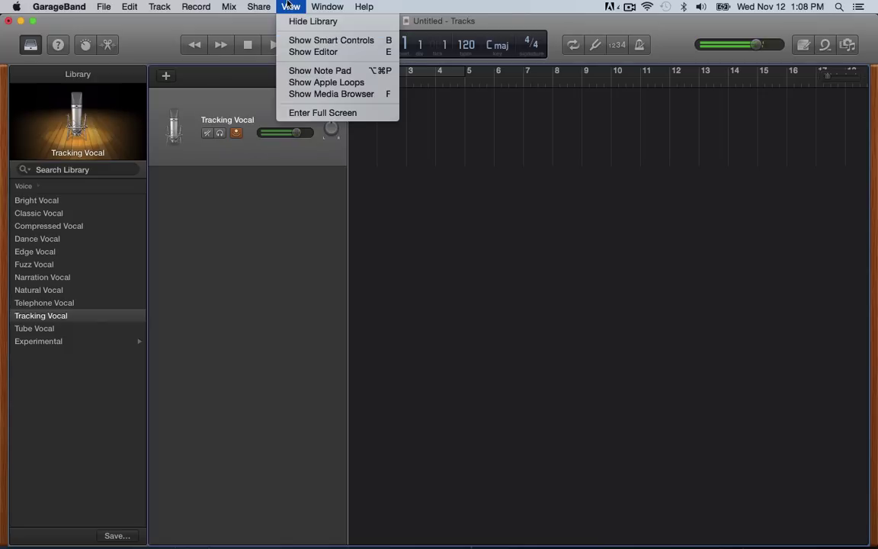
pyautogui.click(301, 40)
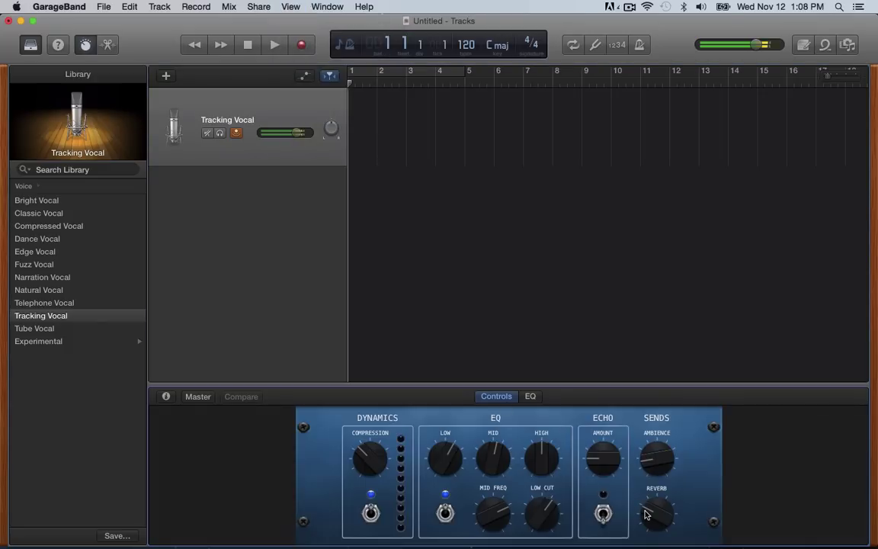
pyautogui.moveTo(636, 500); pyautogui.dragTo(648, 540)
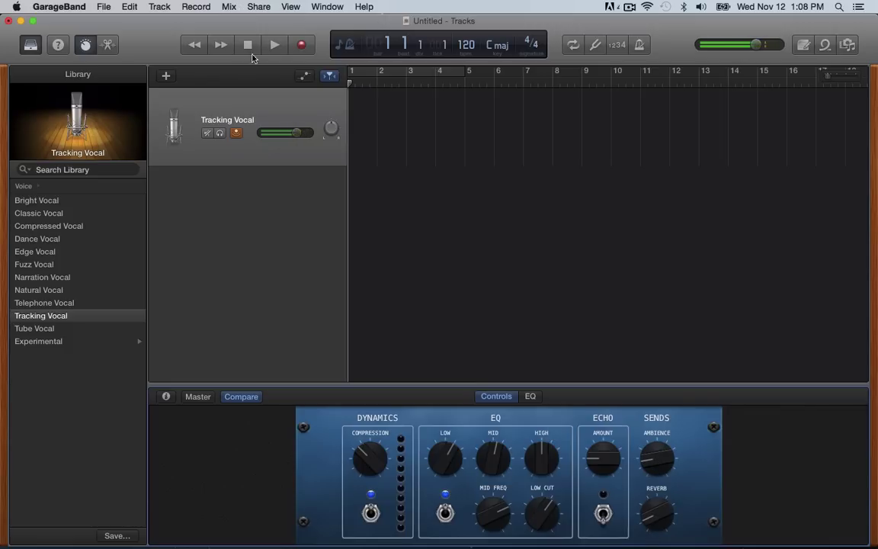
pyautogui.click(296, 6)
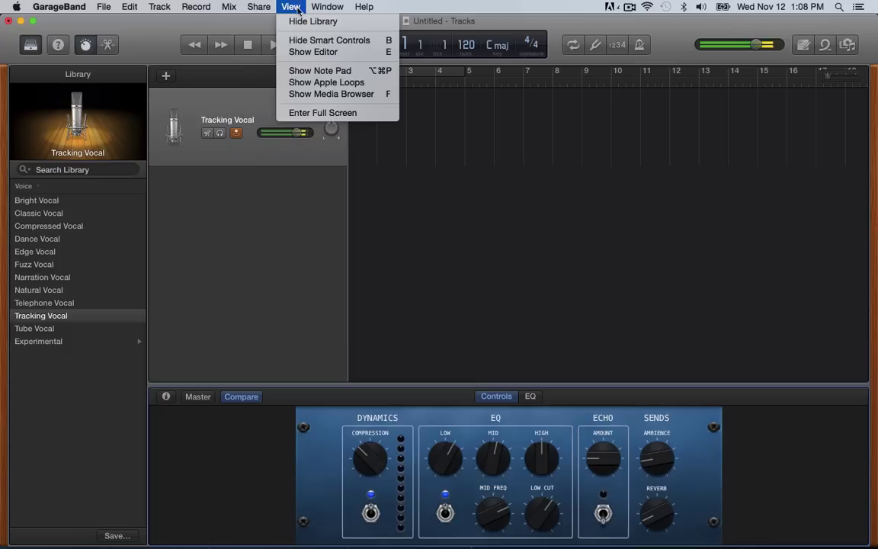
pyautogui.click(275, 38)
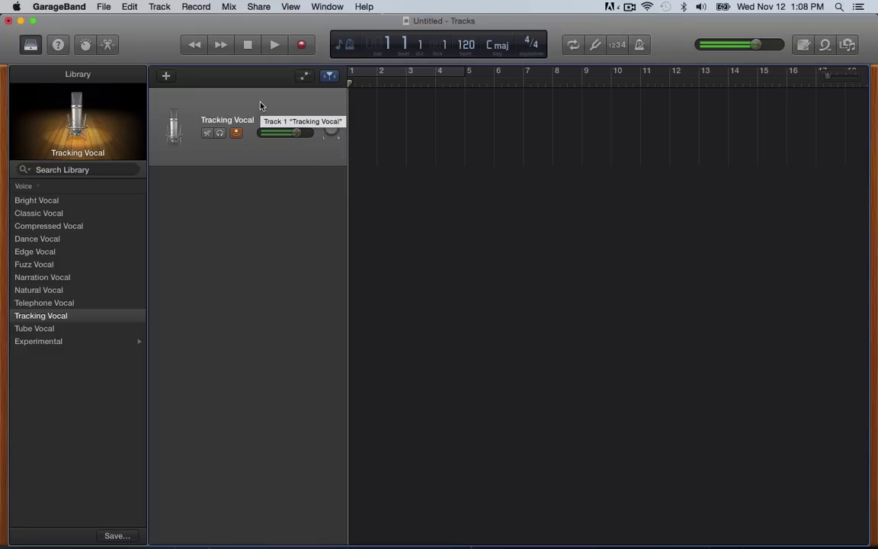
# Step: Switch the LCD display from bars and beats to clock time
pyautogui.click(346, 45)
pyautogui.click(365, 75)
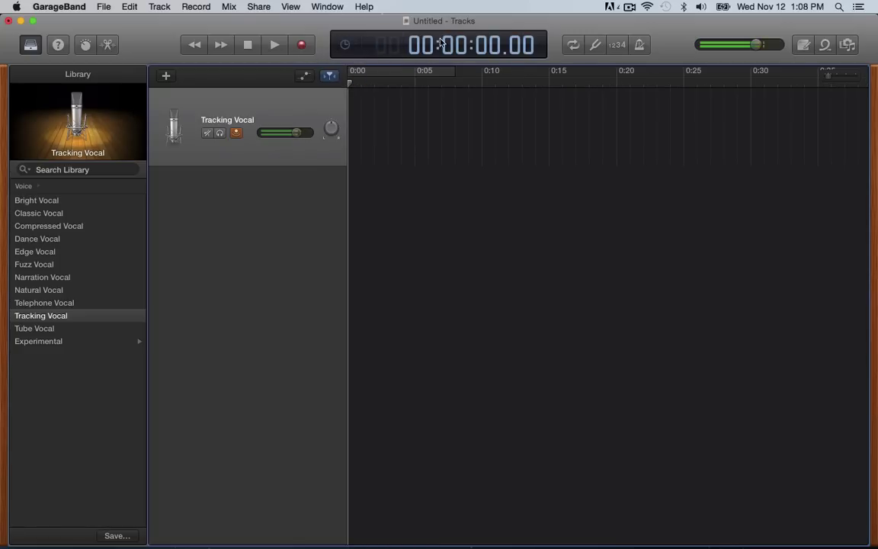
pyautogui.click(346, 46)
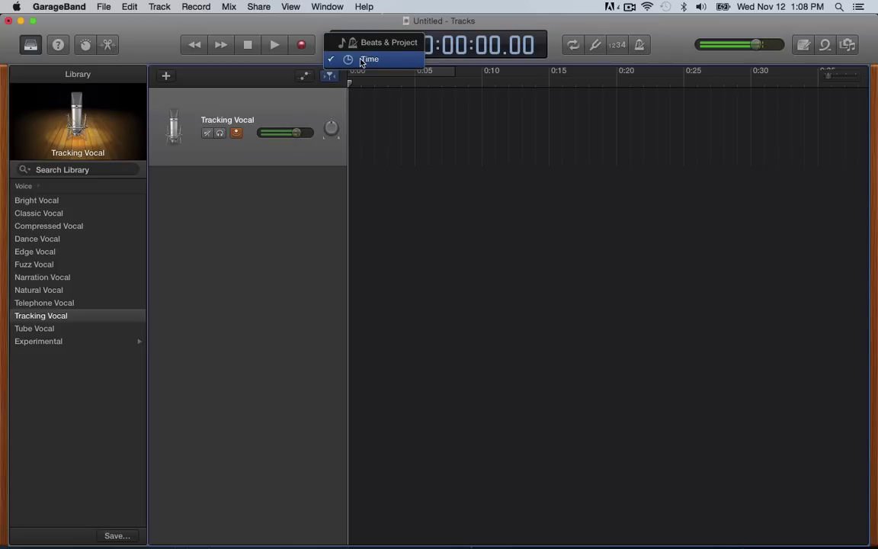
pyautogui.click(420, 204)
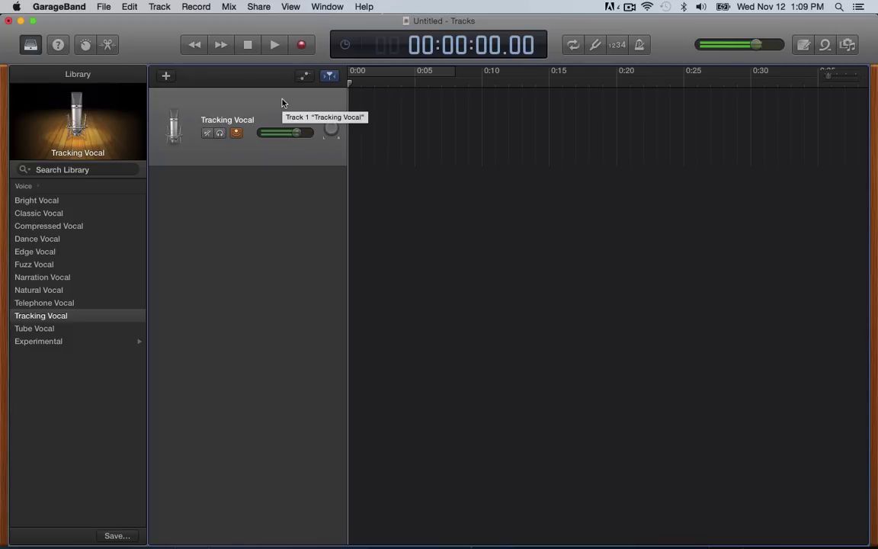
# Step: Record a roughly 25-second vocal take on Tracking Vocal and return the playhead to 0:00
pyautogui.click(301, 47)
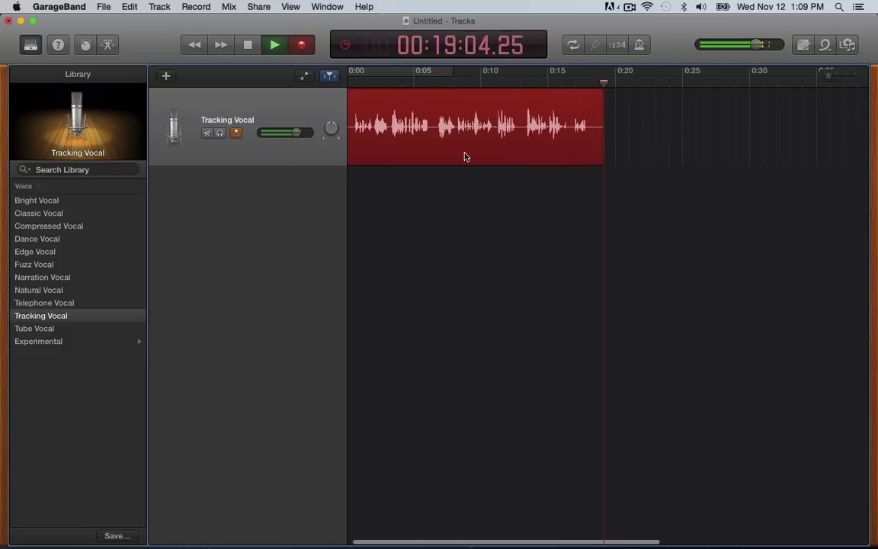
pyautogui.click(248, 46)
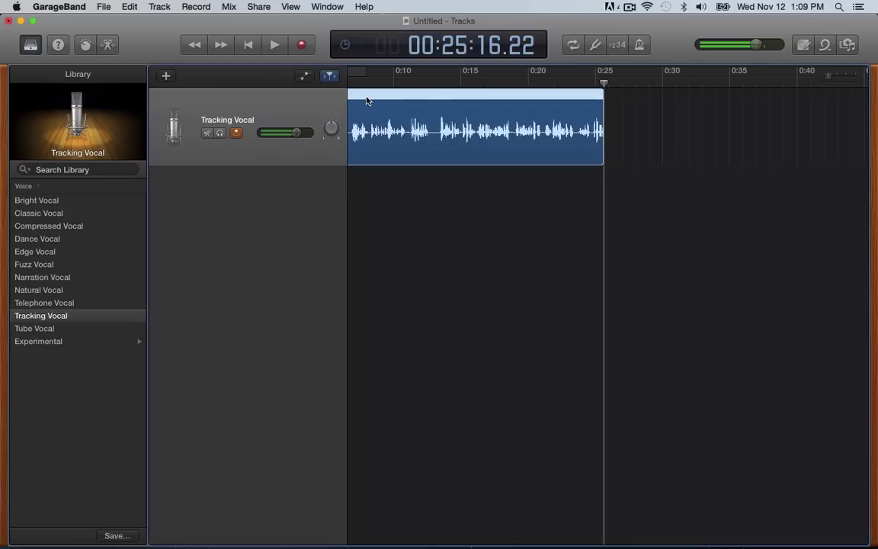
pyautogui.moveTo(367, 100)
pyautogui.mouseDown()
pyautogui.moveTo(476, 107)
pyautogui.moveTo(446, 90)
pyautogui.moveTo(369, 94)
pyautogui.mouseUp()
pyautogui.click(248, 45)
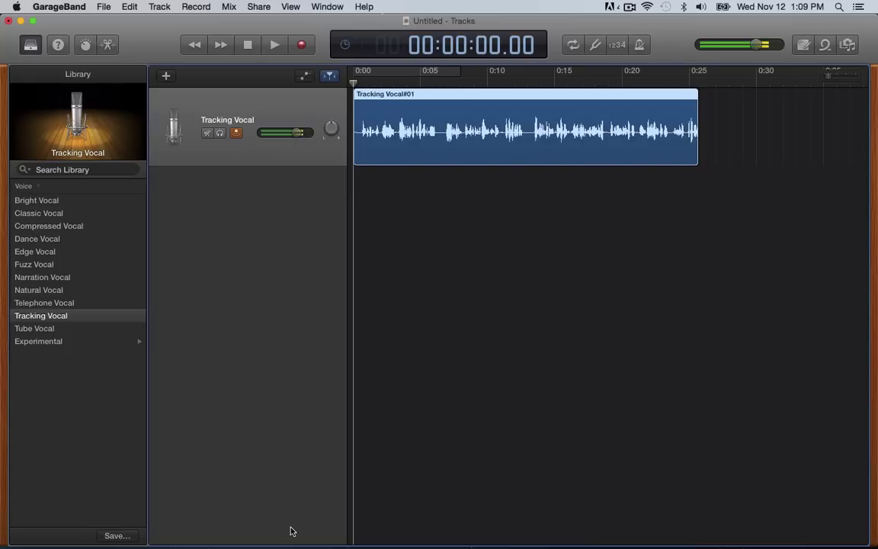
pyautogui.moveTo(181, 540)
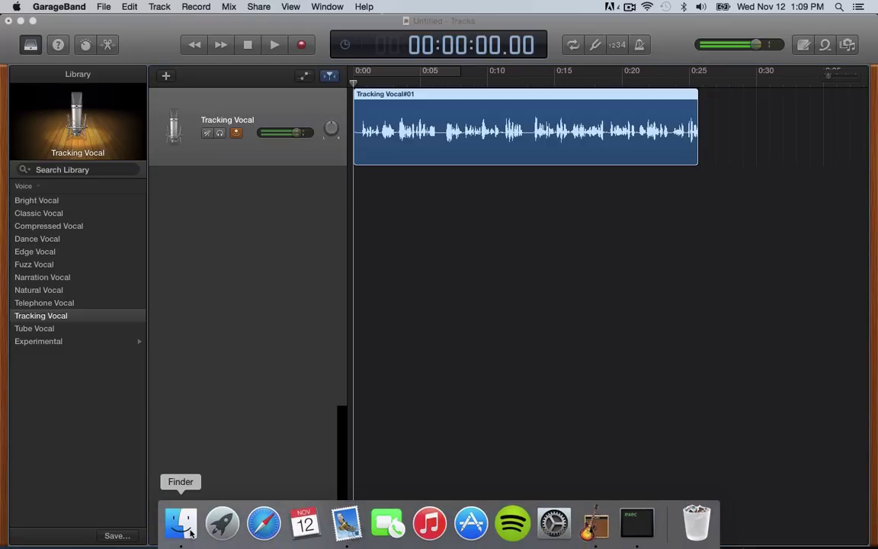
# Step: In Finder, browse to Bumeter Drive > Rock Paper Podcast Files > Music Files in column view
pyautogui.click(181, 525)
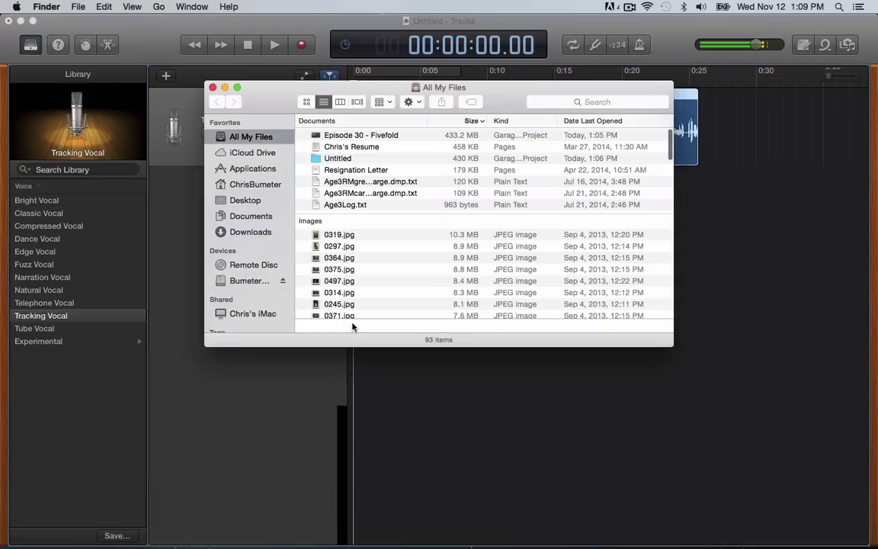
pyautogui.click(244, 282)
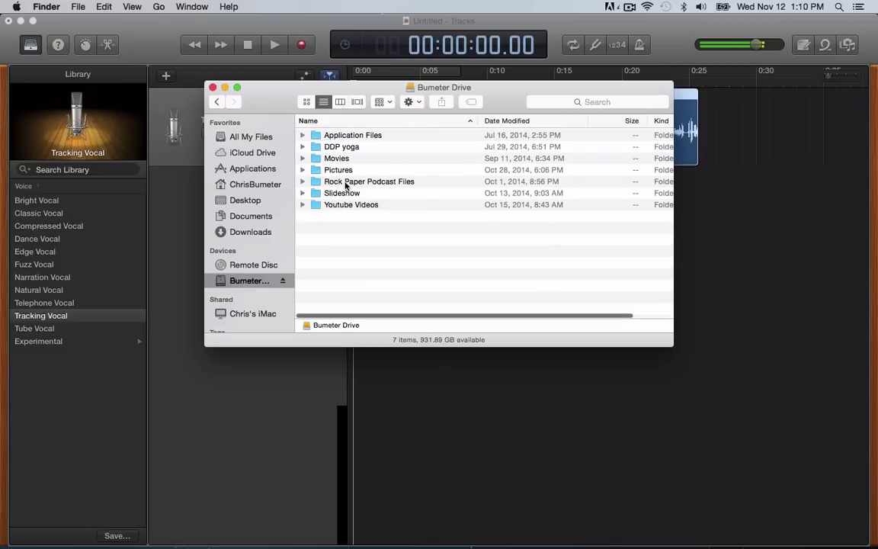
pyautogui.click(345, 183)
pyautogui.click(339, 101)
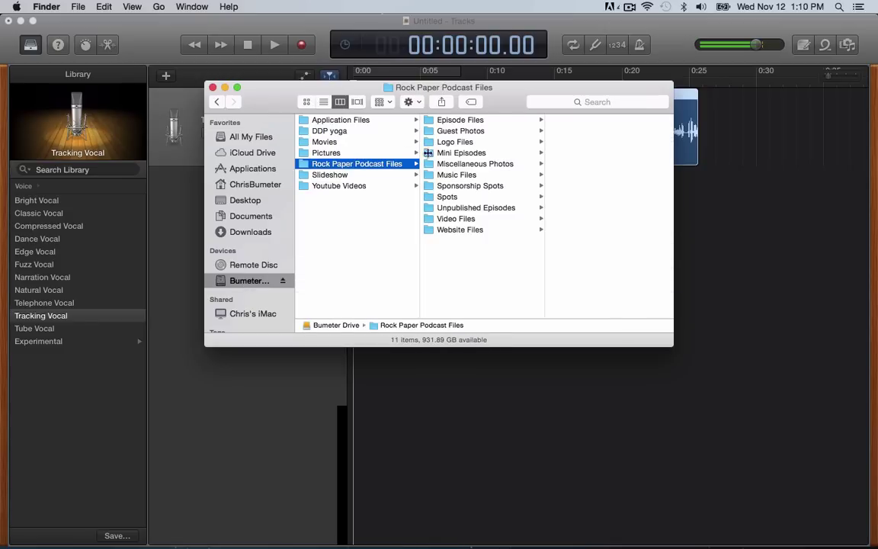
pyautogui.click(453, 176)
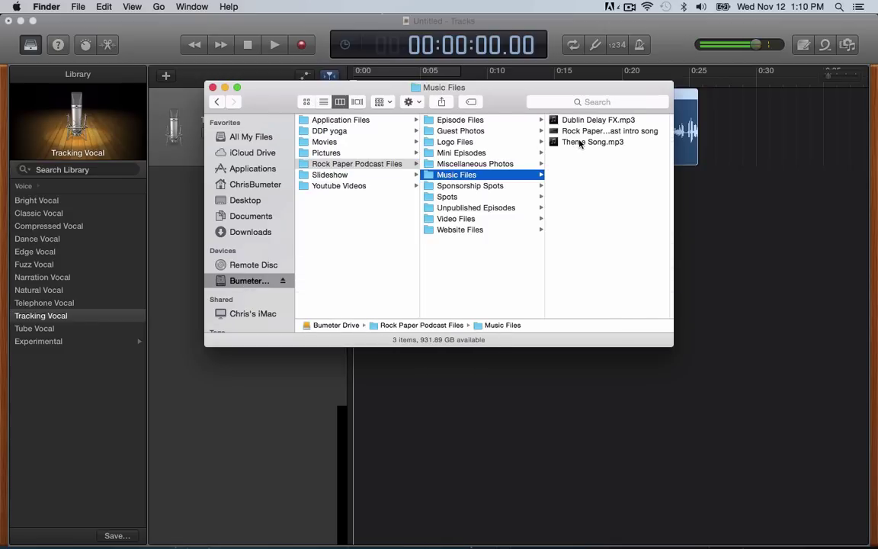
# Step: Drag Theme Song.mp3 into the GarageBand project, then minimize the Finder window
pyautogui.moveTo(492, 95); pyautogui.dragTo(200, 93)
pyautogui.moveTo(294, 141); pyautogui.dragTo(459, 244)
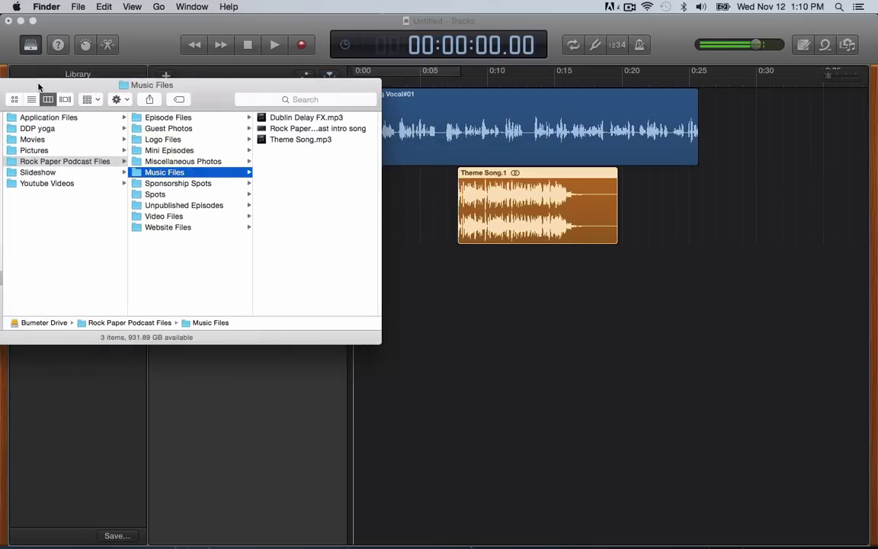
pyautogui.moveTo(38, 86); pyautogui.dragTo(171, 89)
pyautogui.click(74, 83)
# Step: Place the Theme Song region at 0:00, undoing a misplaced move
pyautogui.moveTo(501, 173); pyautogui.dragTo(358, 147)
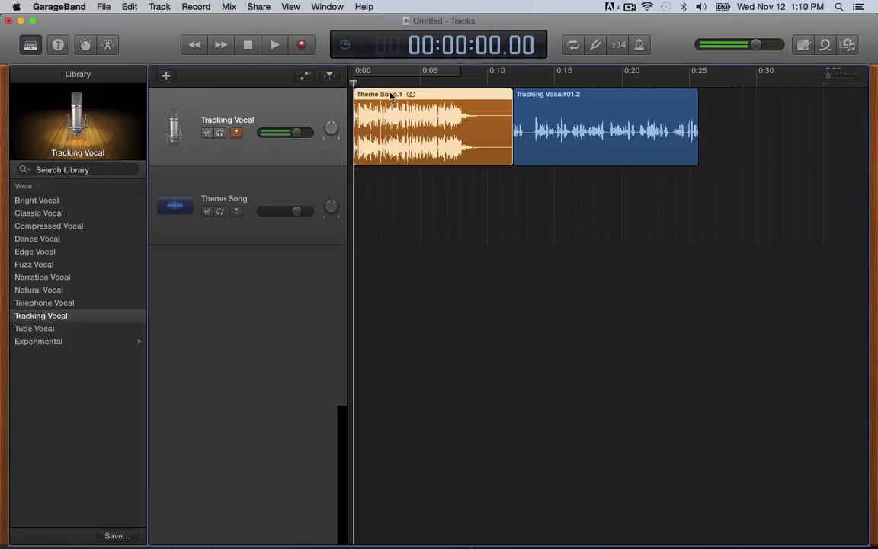
pyautogui.moveTo(391, 95); pyautogui.dragTo(388, 182)
pyautogui.press('super+z')
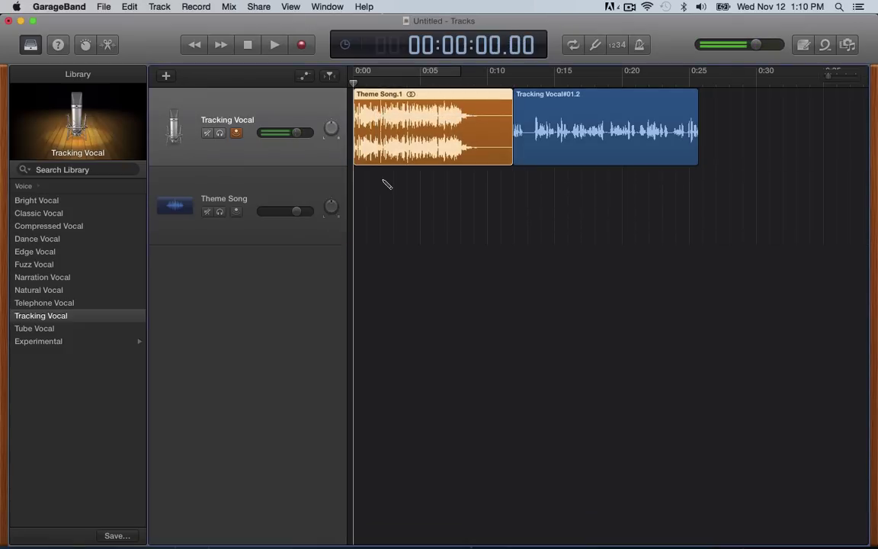
pyautogui.press('super+z')
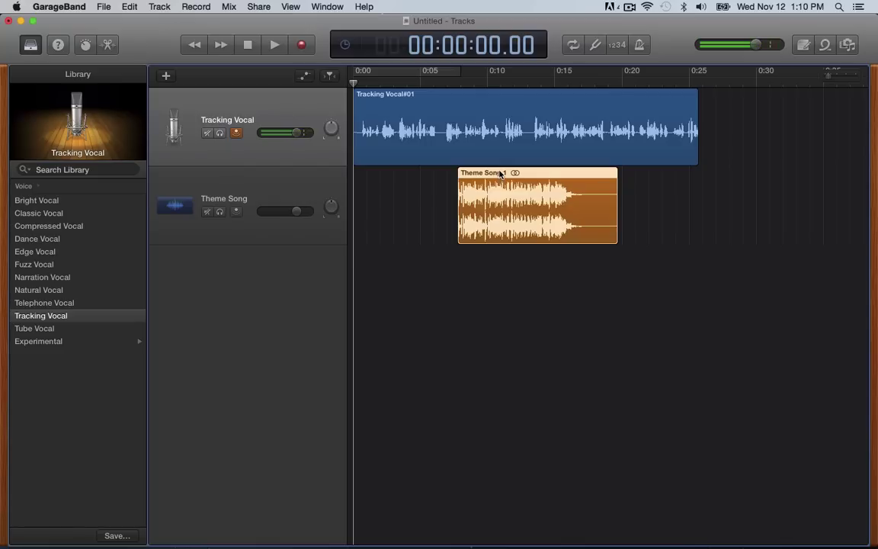
pyautogui.moveTo(500, 175); pyautogui.dragTo(396, 176)
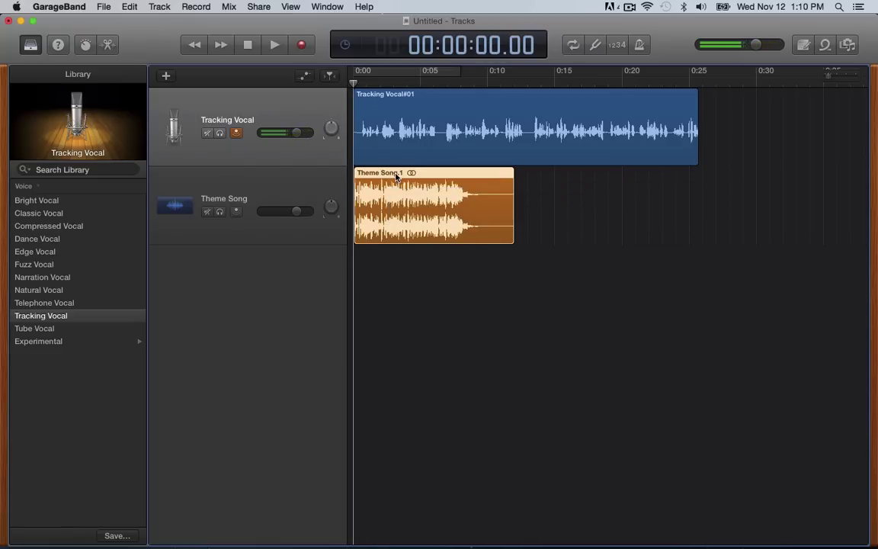
# Step: Shift the Tracking Vocal#01 region to start around 0:07, overlapping the theme's end
pyautogui.moveTo(405, 94); pyautogui.dragTo(480, 94)
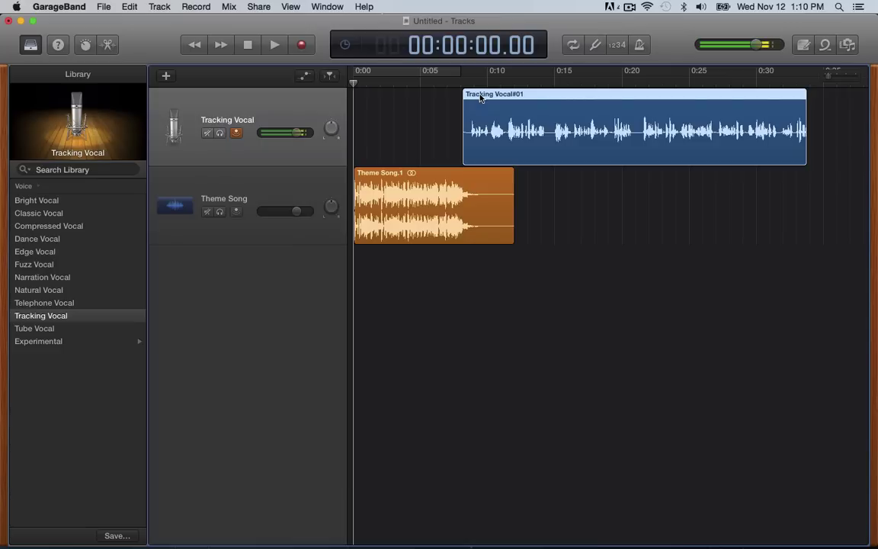
pyautogui.click(402, 196)
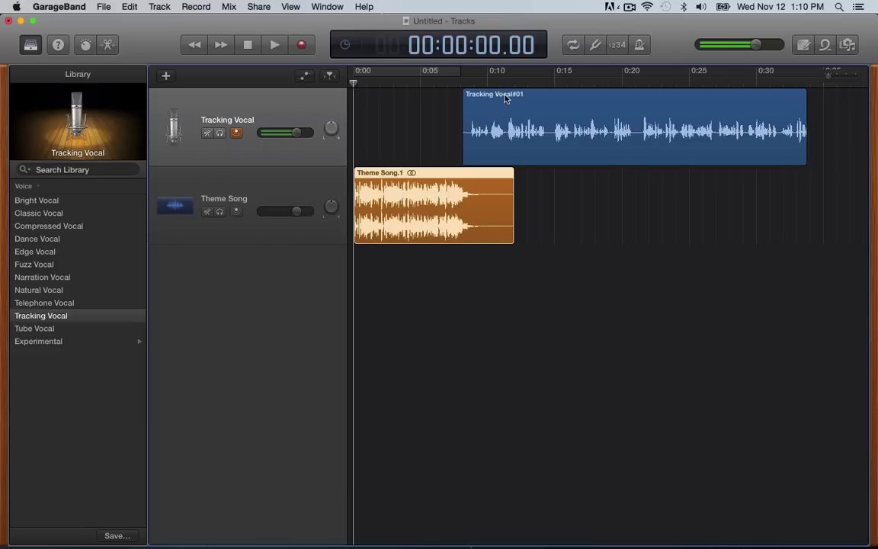
pyautogui.moveTo(505, 97); pyautogui.dragTo(492, 98)
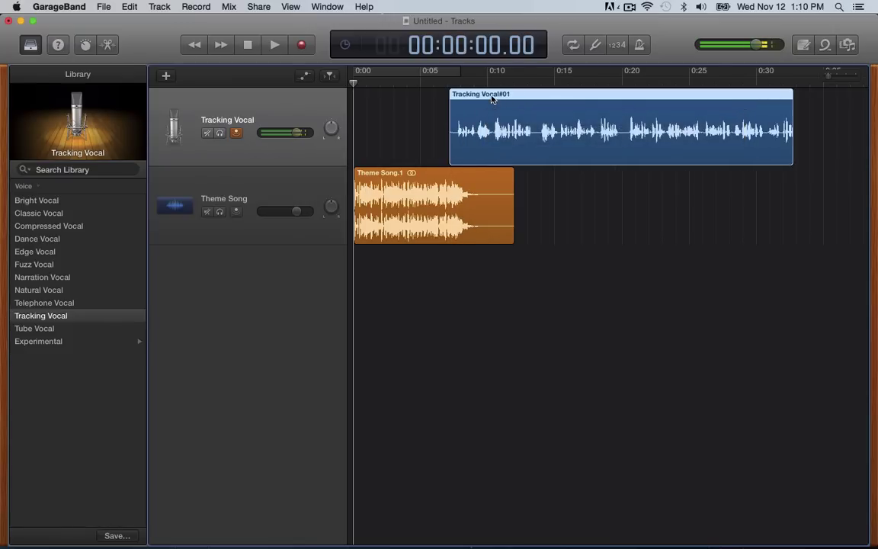
pyautogui.moveTo(491, 98); pyautogui.dragTo(487, 97)
pyautogui.hscroll(1, 598, 317)
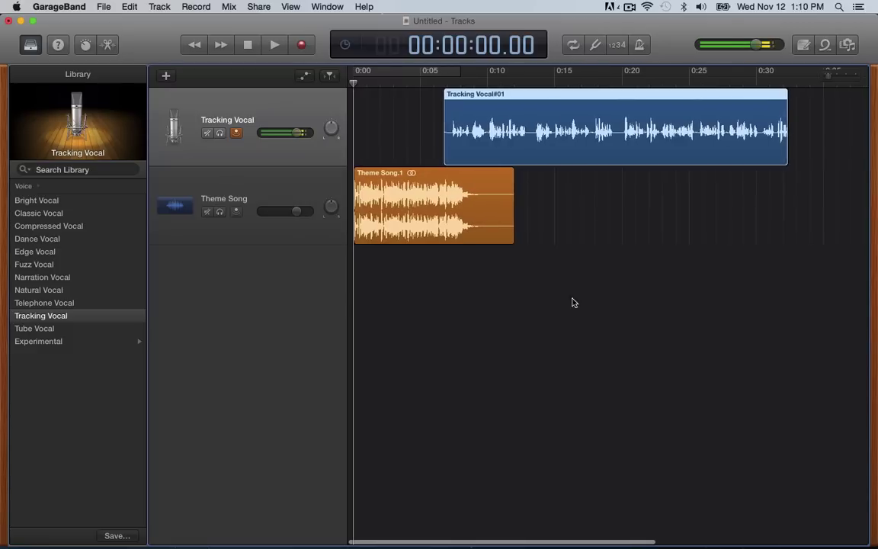
pyautogui.hscroll(3, 577, 297)
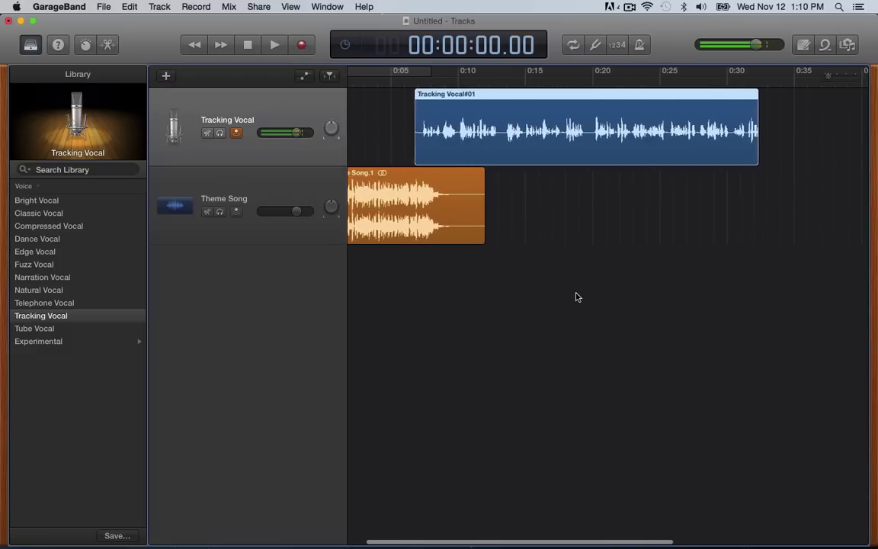
pyautogui.click(289, 6)
pyautogui.click(300, 41)
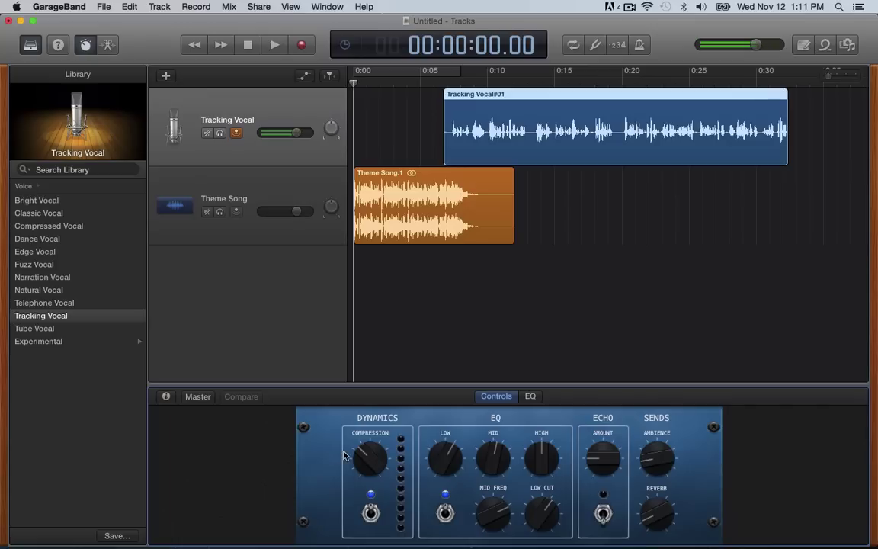
pyautogui.click(292, 6)
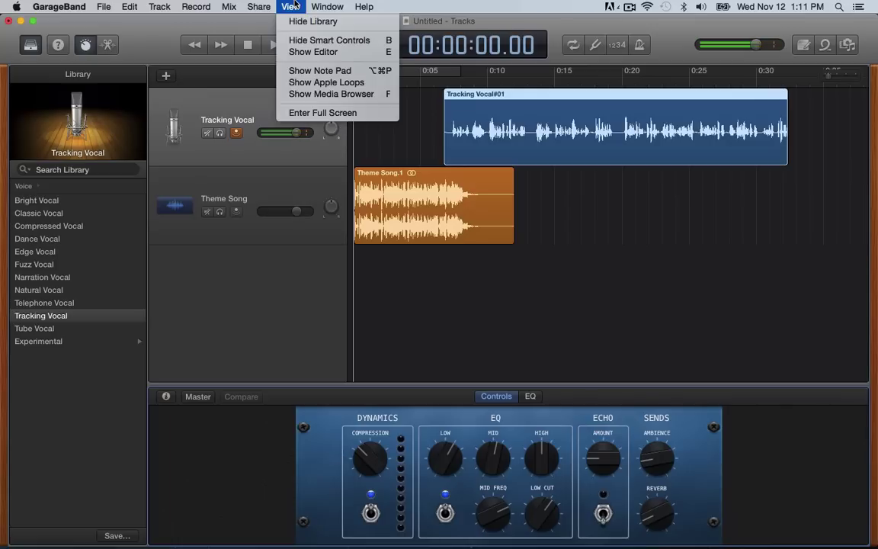
pyautogui.click(301, 43)
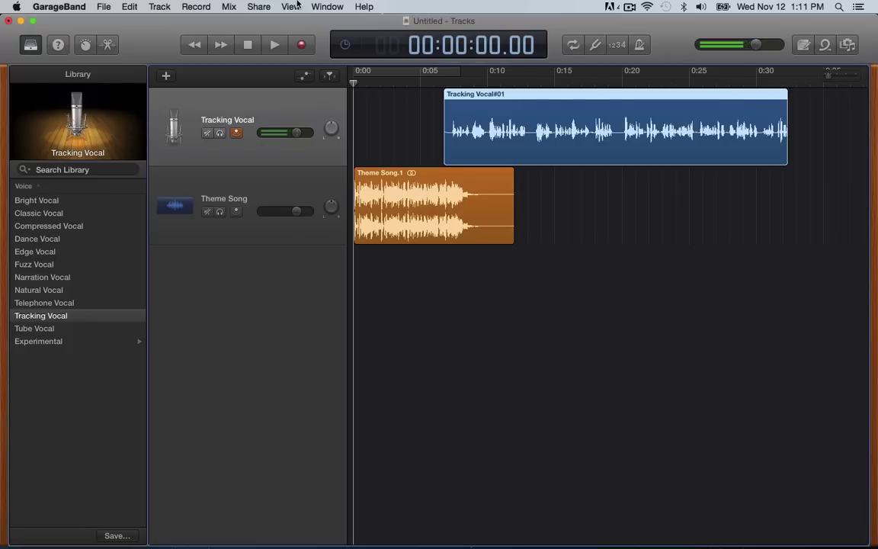
# Step: Rename the Tracking Vocal track to 'Podcast Vocal', correcting a typo along the way
pyautogui.doubleClick(212, 122)
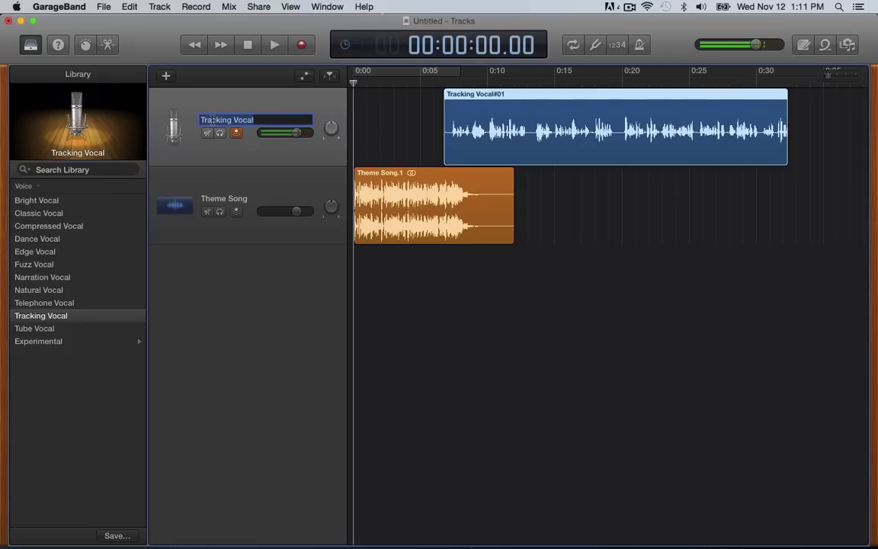
pyautogui.write('PodcsT V')
pyautogui.press('BackSpace')
pyautogui.press('BackSpace')
pyautogui.press('BackSpace')
pyautogui.press('BackSpace')
pyautogui.write('ast Vocal')
pyautogui.click(222, 201)
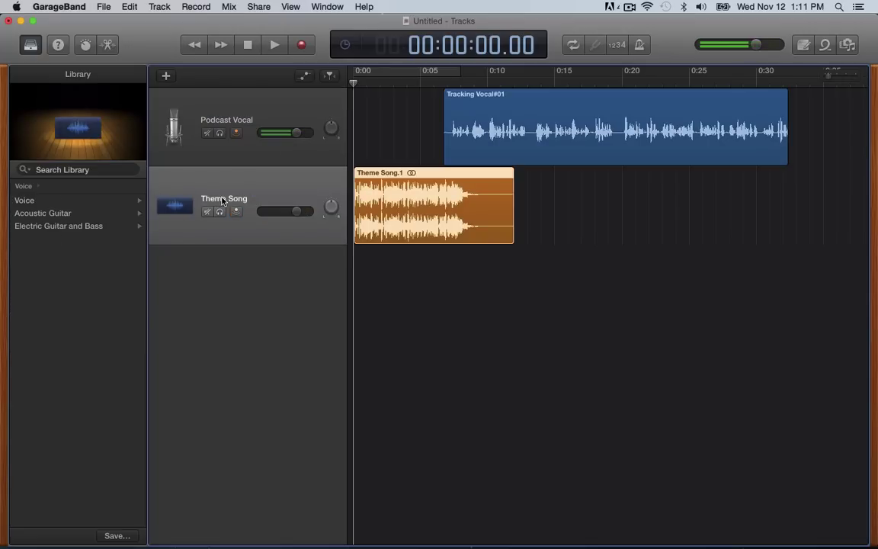
# Step: Rename the Theme Song track to 'Intro Theme'
pyautogui.doubleClick(220, 202)
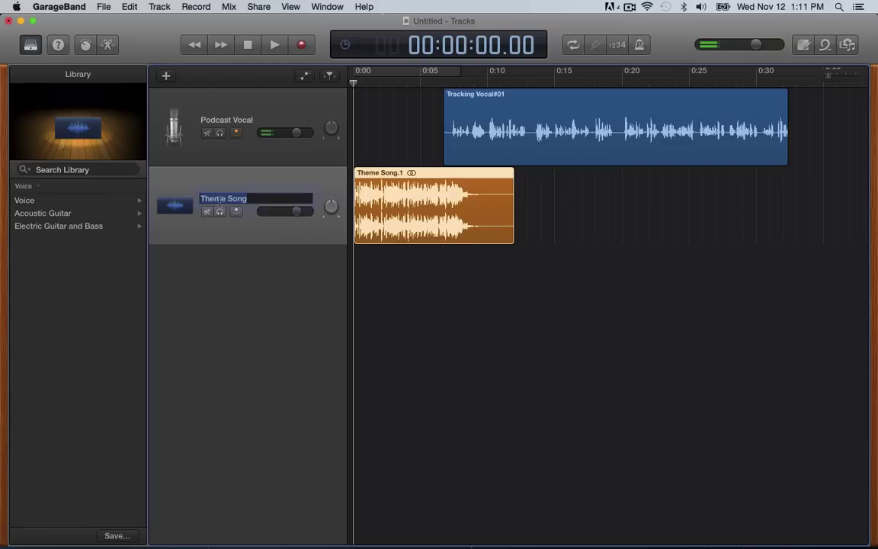
pyautogui.write('Intro Theme')
pyautogui.press('Return')
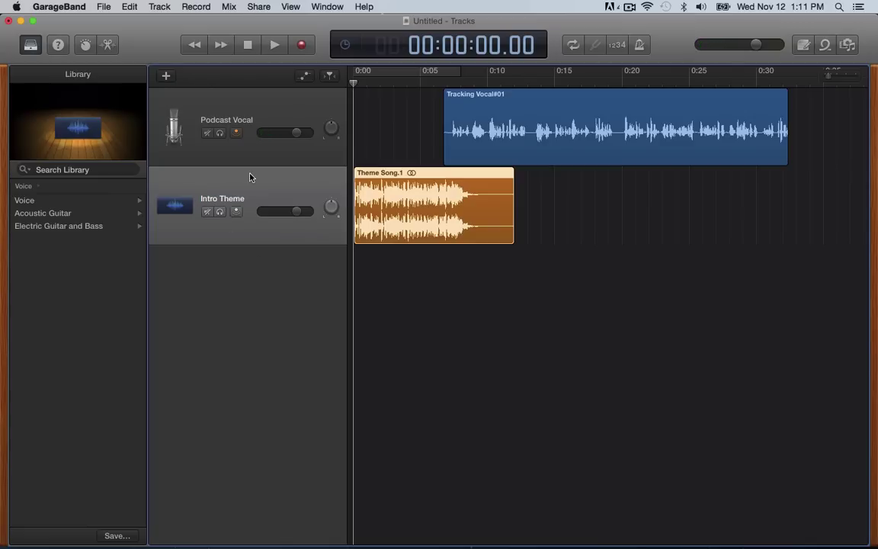
# Step: Select the Podcast Vocal track and browse back to the Voice sound patches
pyautogui.click(240, 107)
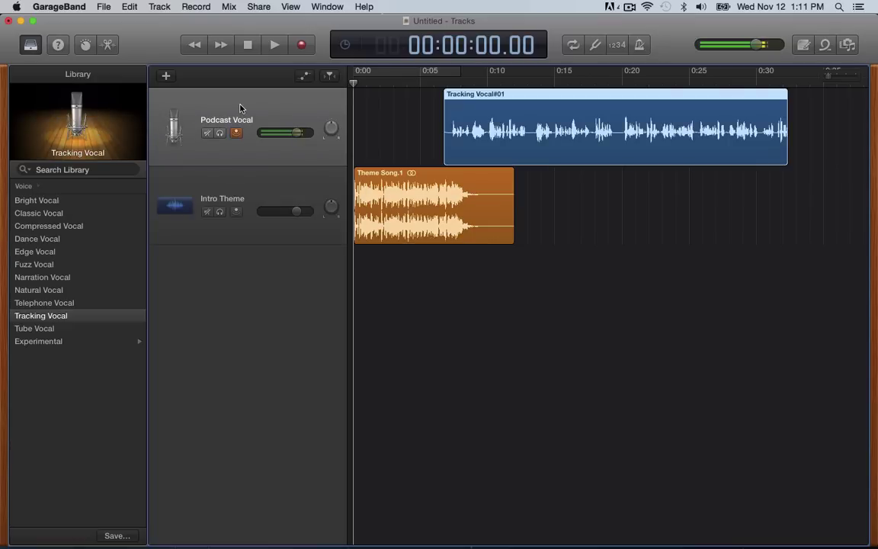
pyautogui.click(24, 186)
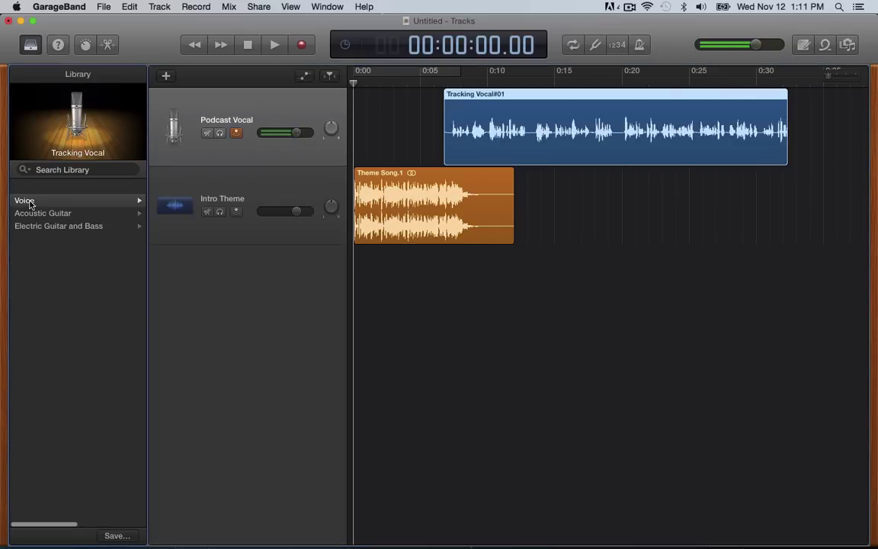
pyautogui.click(29, 202)
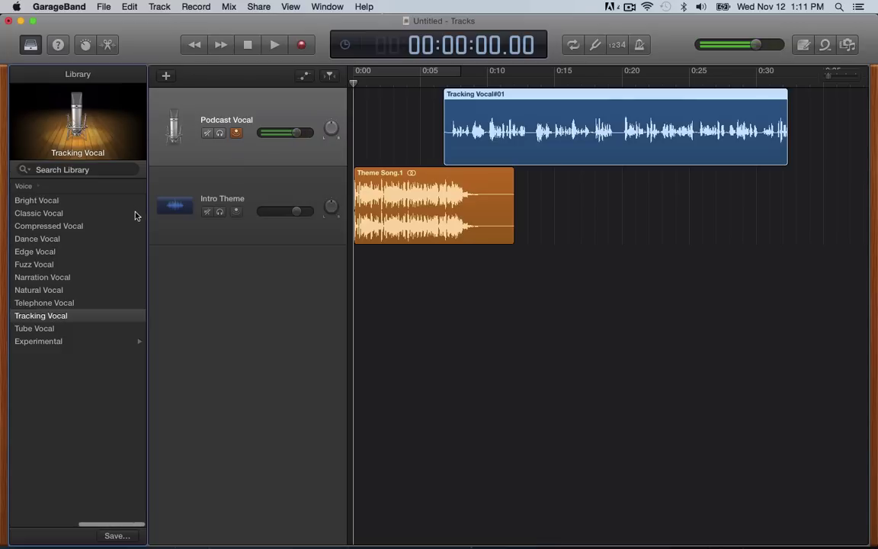
# Step: Save the project as 'Test' on the Desktop and minimize the GarageBand window
pyautogui.click(103, 7)
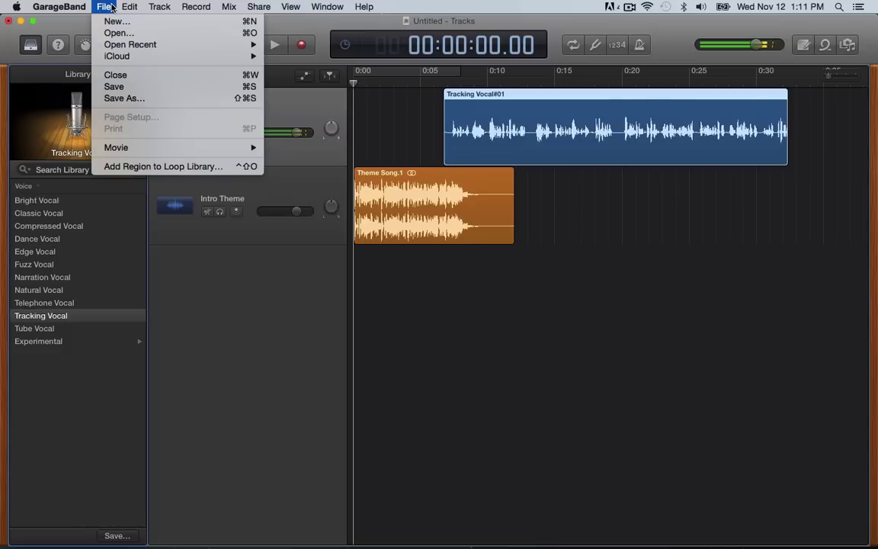
pyautogui.click(115, 86)
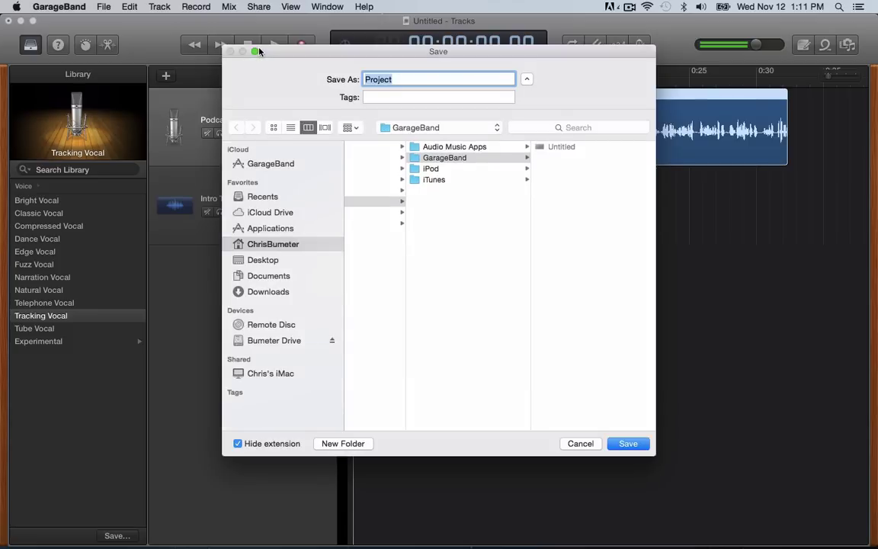
pyautogui.click(263, 260)
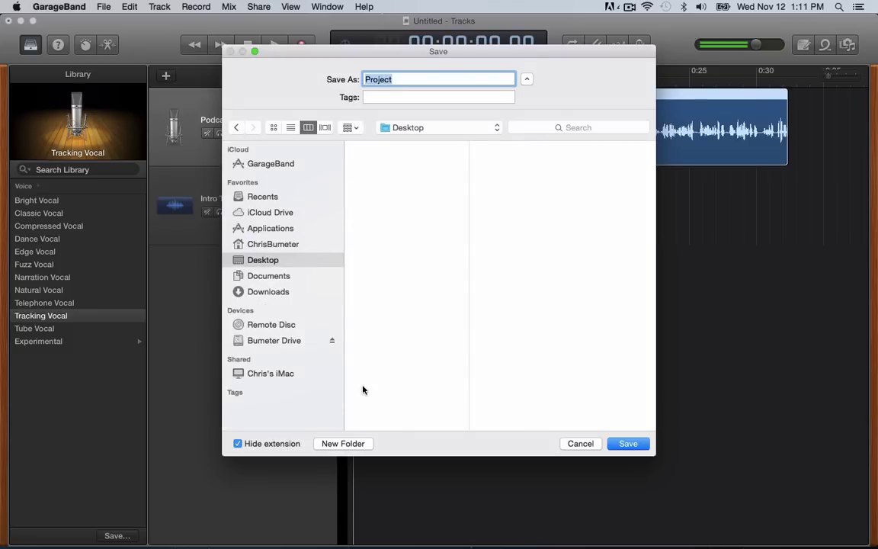
pyautogui.write('Test')
pyautogui.click(631, 445)
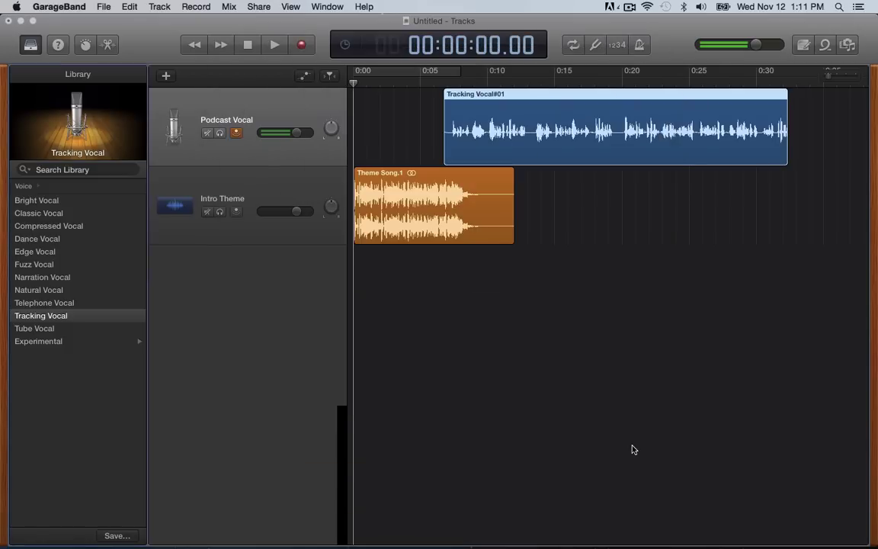
pyautogui.click(20, 22)
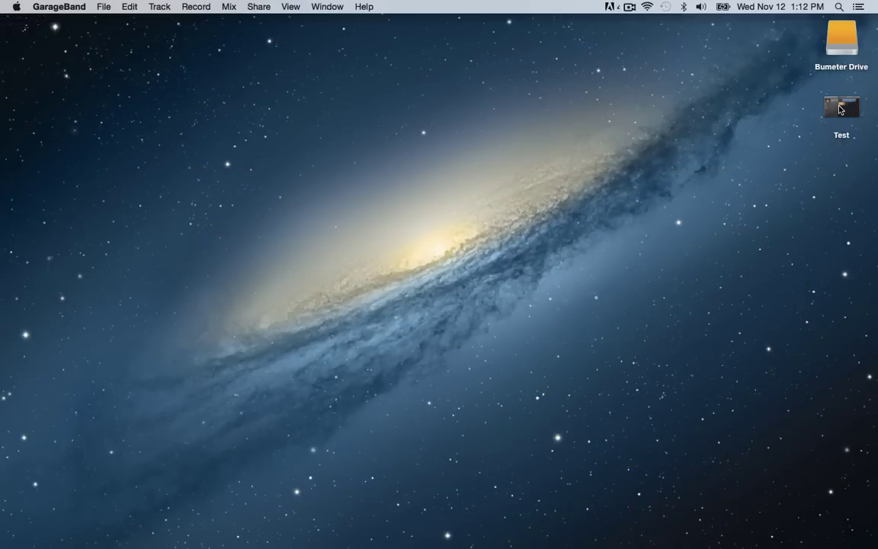
# Step: Restore the Test window and open Export Song to Disk, keeping MP3 at Medium Quality (128 kBit/s)
pyautogui.click(701, 533)
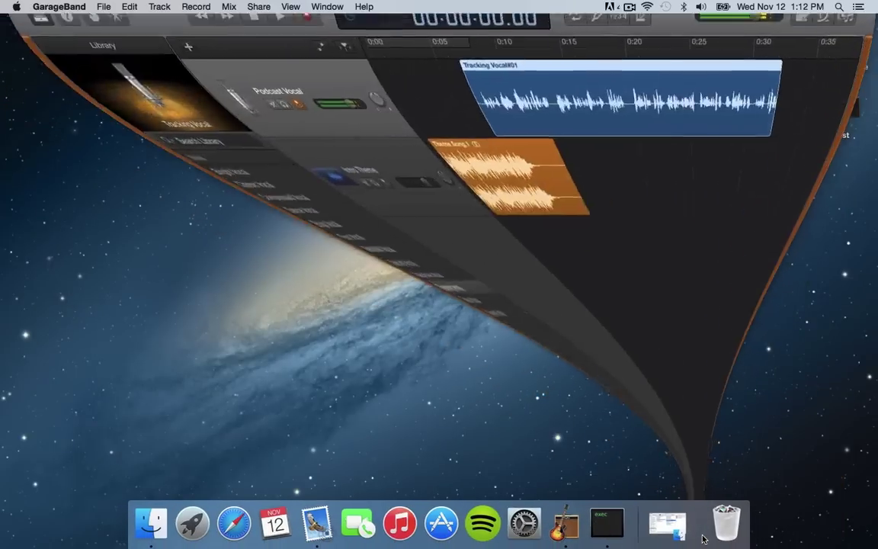
pyautogui.click(259, 7)
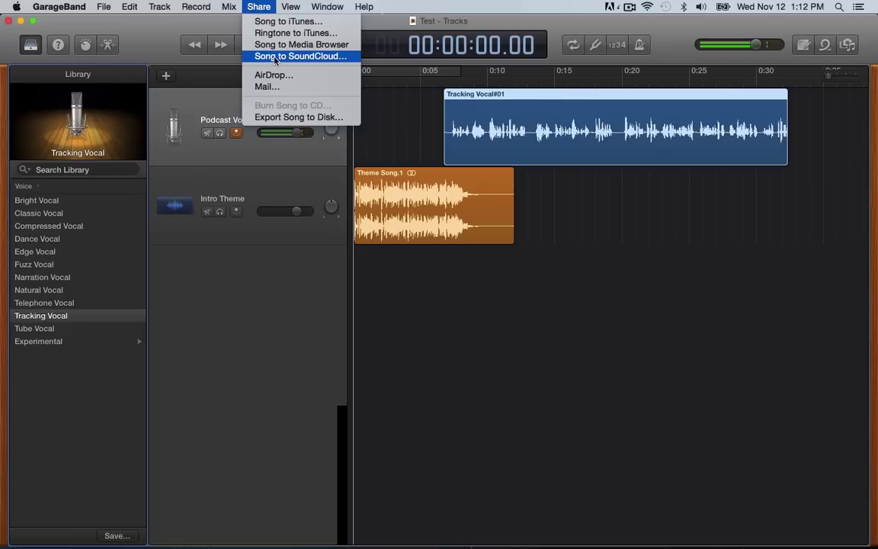
pyautogui.click(277, 118)
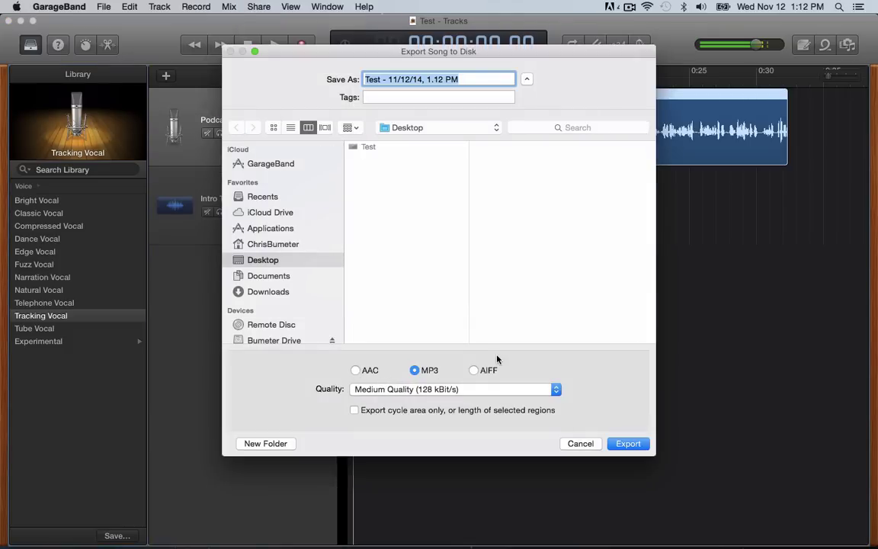
pyautogui.click(417, 389)
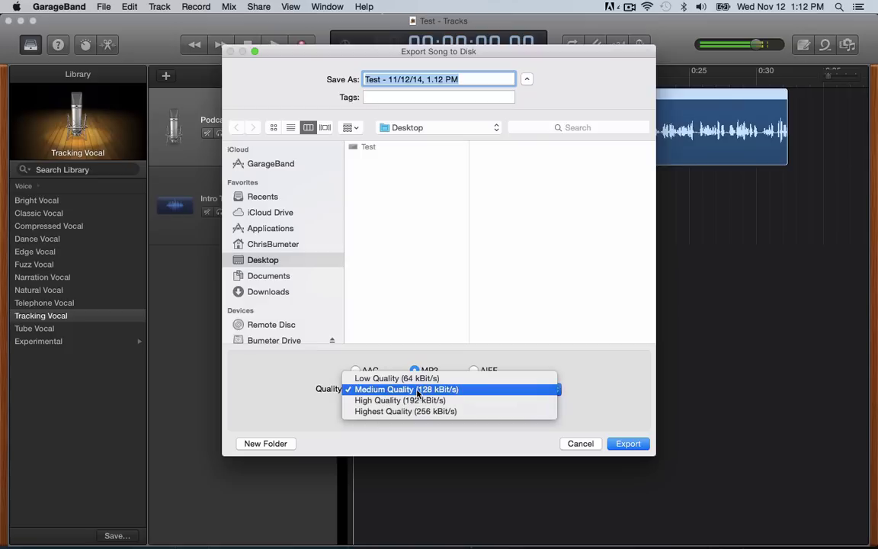
pyautogui.click(499, 302)
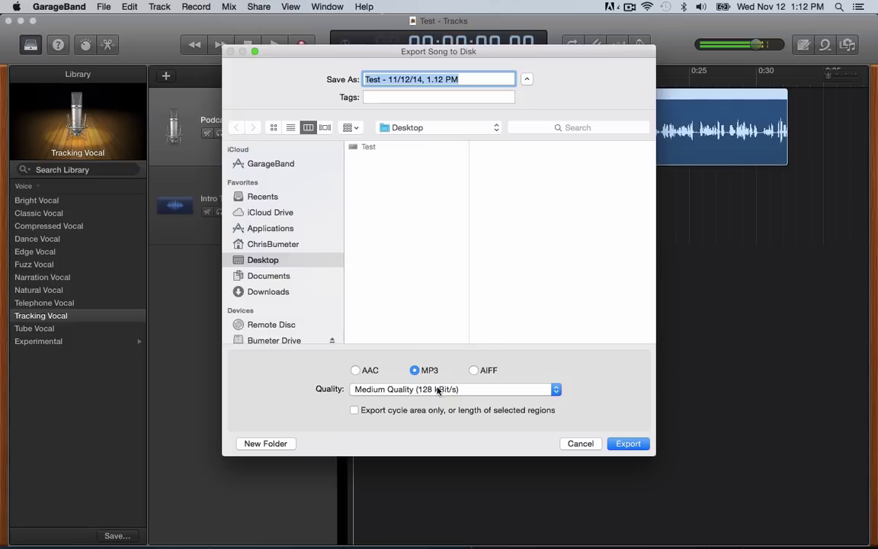
pyautogui.click(467, 388)
pyautogui.click(448, 246)
# Step: Export the song to the Desktop as 'podcast episode 1' MP3, then minimize GarageBand
pyautogui.write('p')
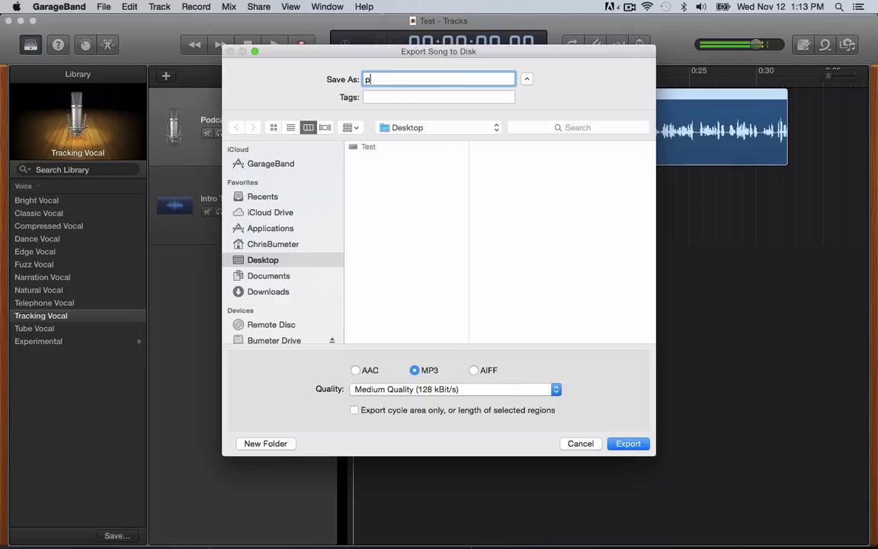
pyautogui.write('odcast episode 1')
pyautogui.click(626, 443)
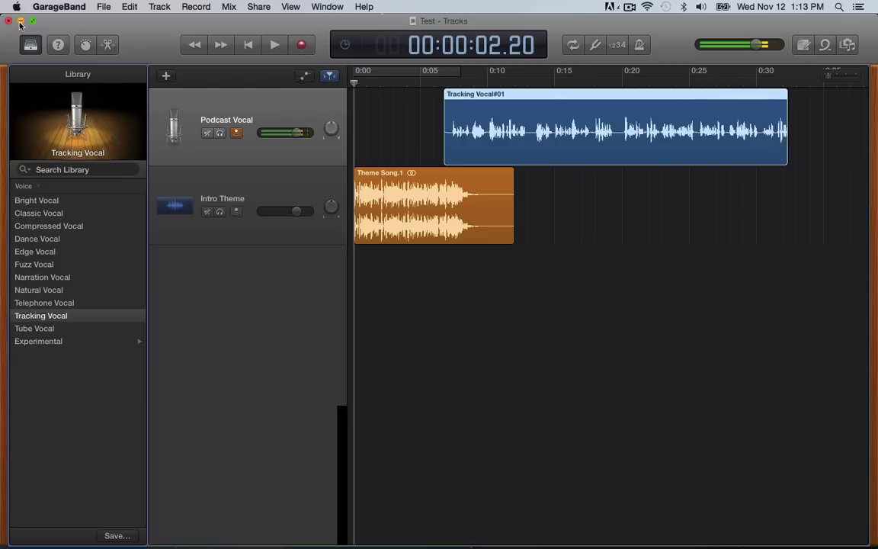
pyautogui.click(20, 21)
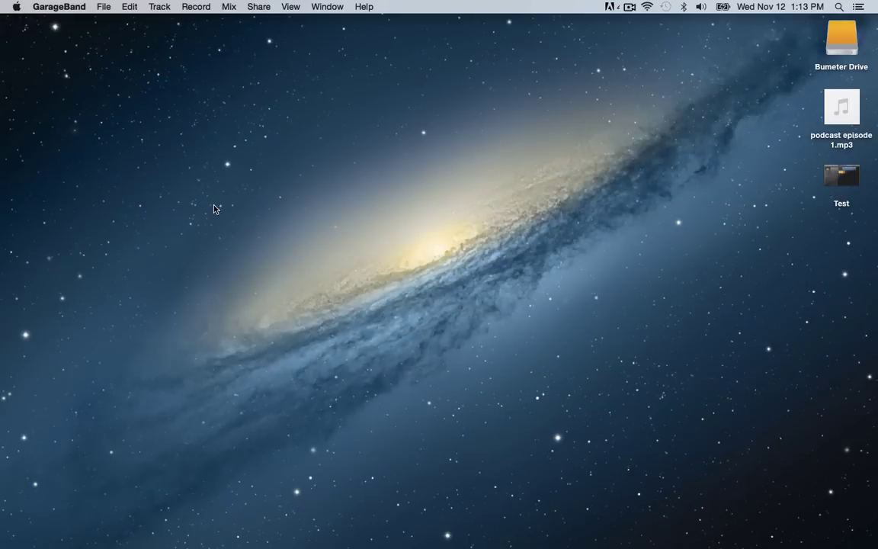
# Step: Select the exported podcast episode 1.mp3 on the desktop, then deselect it
pyautogui.click(841, 143)
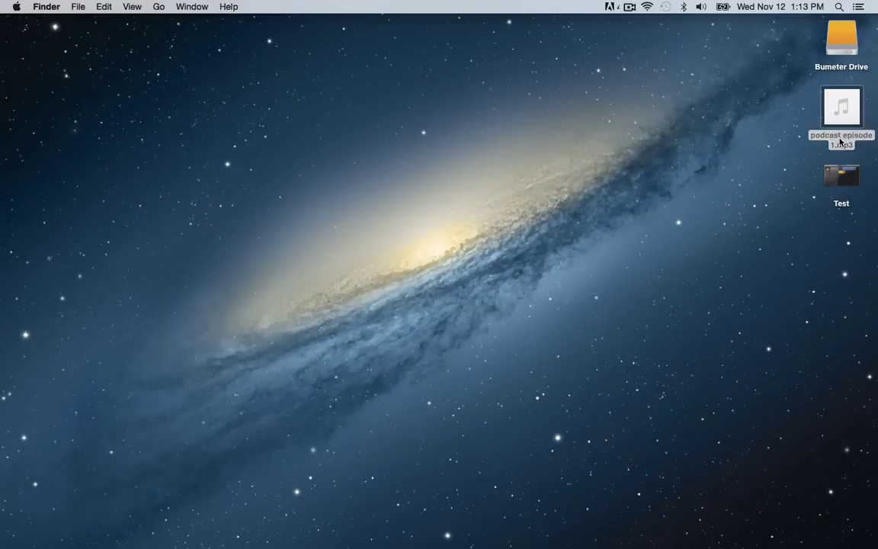
pyautogui.moveTo(836, 111)
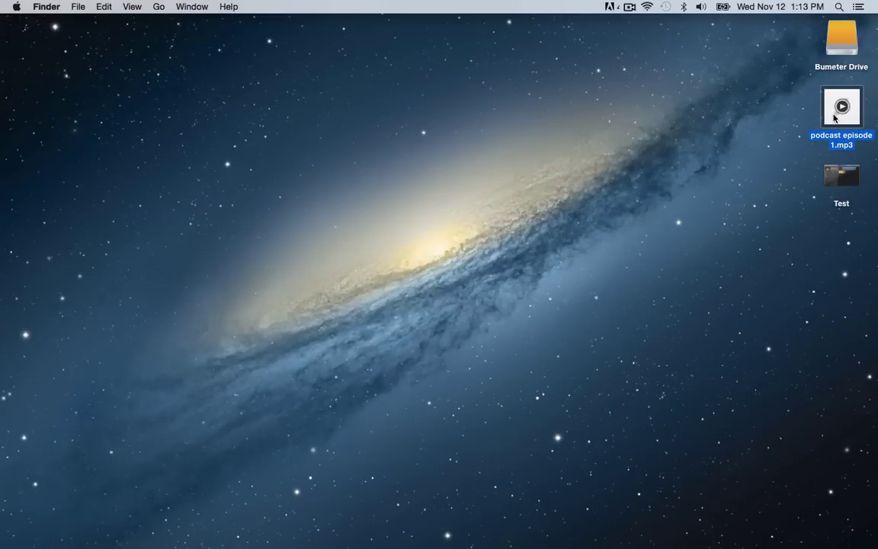
pyautogui.moveTo(435, 546)
pyautogui.click(279, 142)
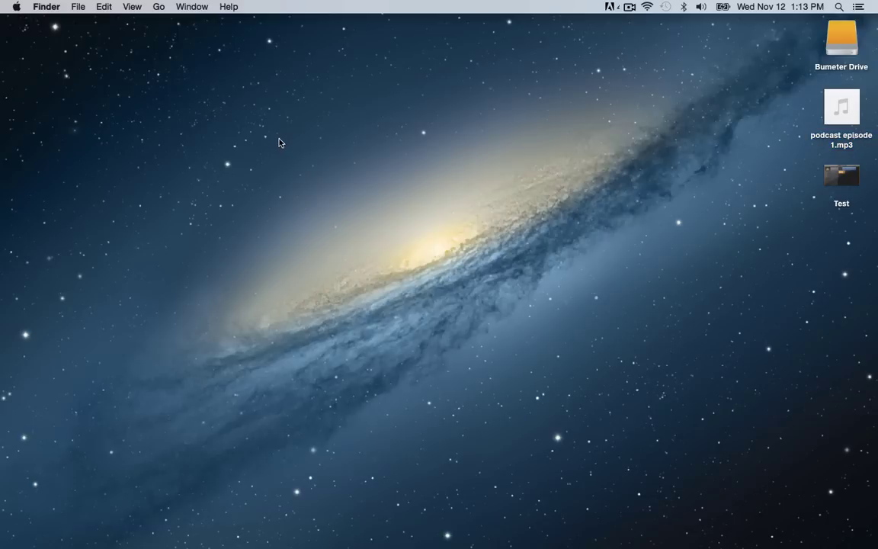
# Step: Create a new untitled folder on the desktop and drag it to the Trash
pyautogui.rightClick(279, 142)
pyautogui.click(291, 143)
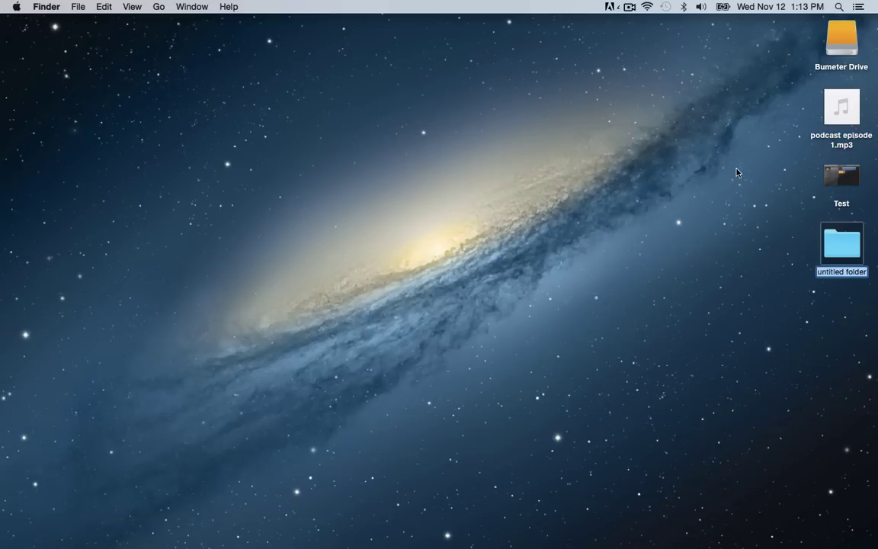
pyautogui.moveTo(842, 244); pyautogui.dragTo(733, 528)
# Step: Open Bumeter Drive and browse Rock Paper Podcast Files: Episode Files, Garageband File, Media File, Guest Photos
pyautogui.doubleClick(841, 42)
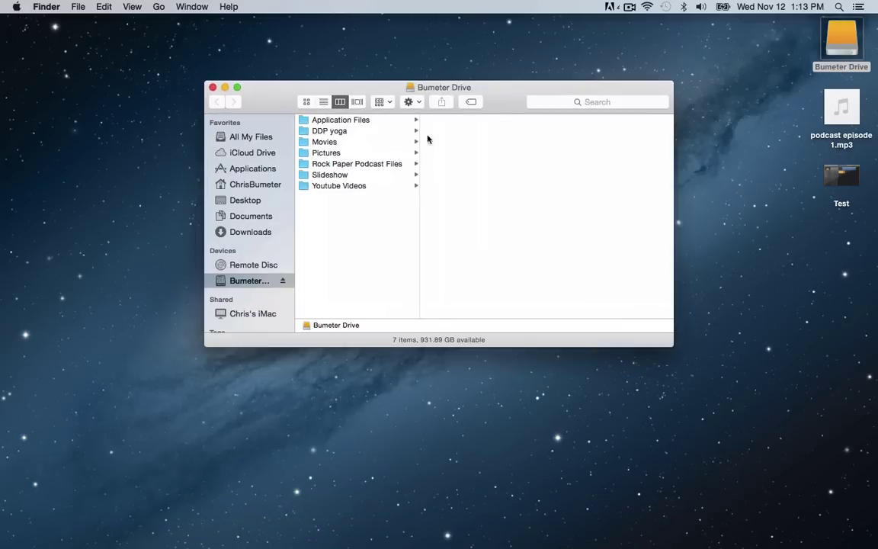
pyautogui.click(334, 164)
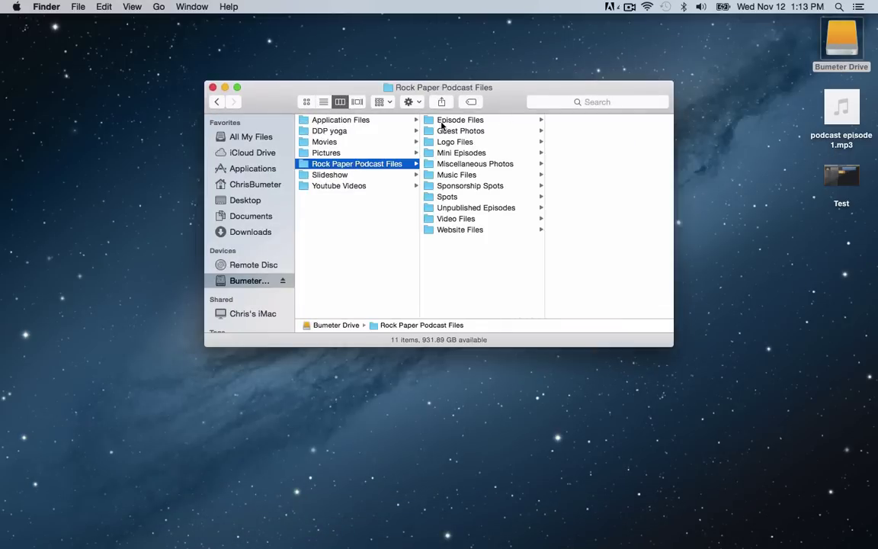
pyautogui.click(456, 121)
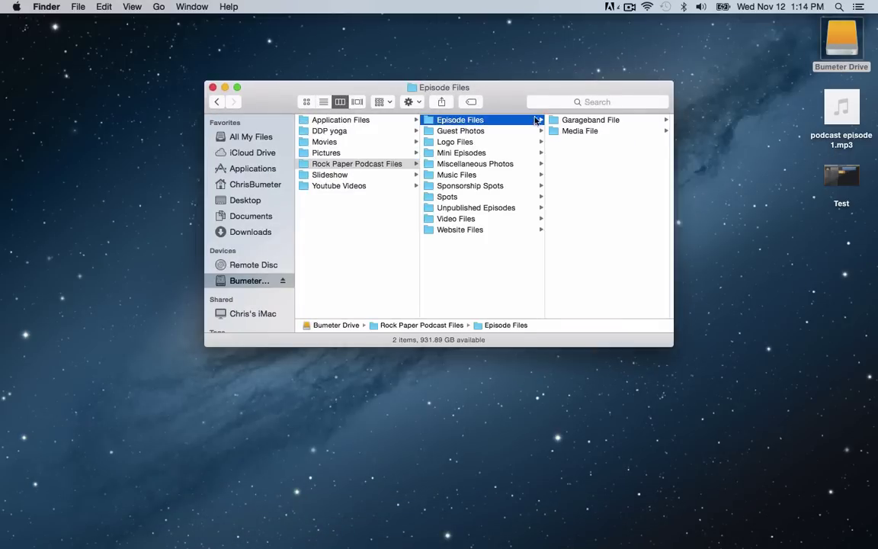
pyautogui.click(568, 120)
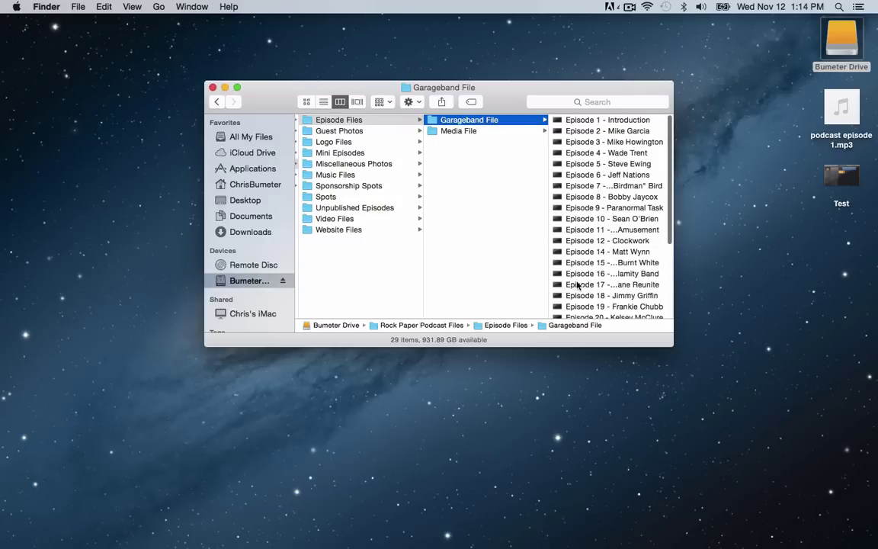
pyautogui.scroll(-5, 576, 285)
pyautogui.scroll(5, 573, 284)
pyautogui.click(457, 132)
pyautogui.scroll(-5, 594, 221)
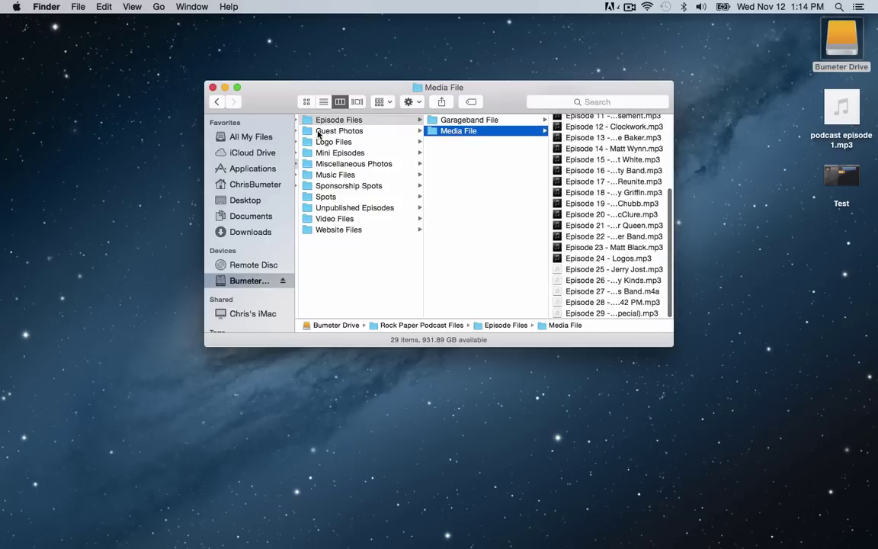
pyautogui.click(324, 132)
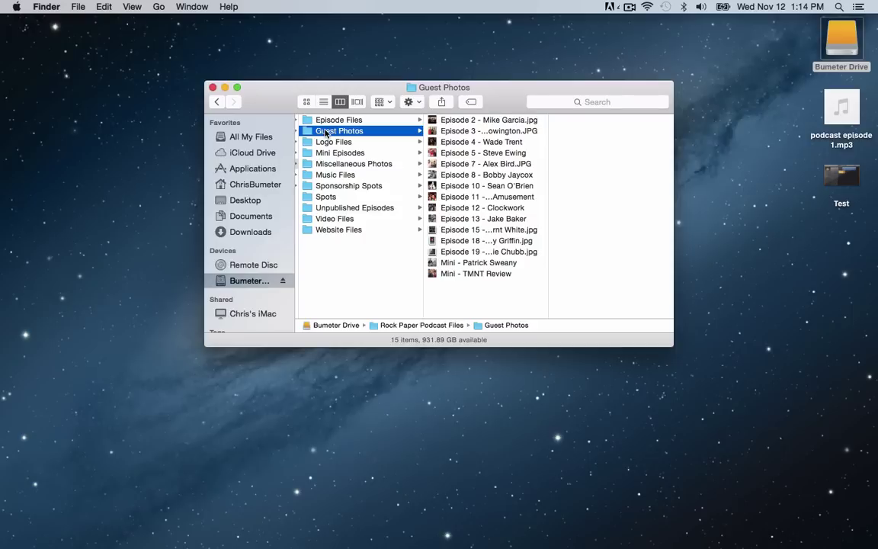
# Step: Browse Logo Files, Mini Episodes, Music Files and Sponsorship Spots, previewing the insurance spot project
pyautogui.click(331, 143)
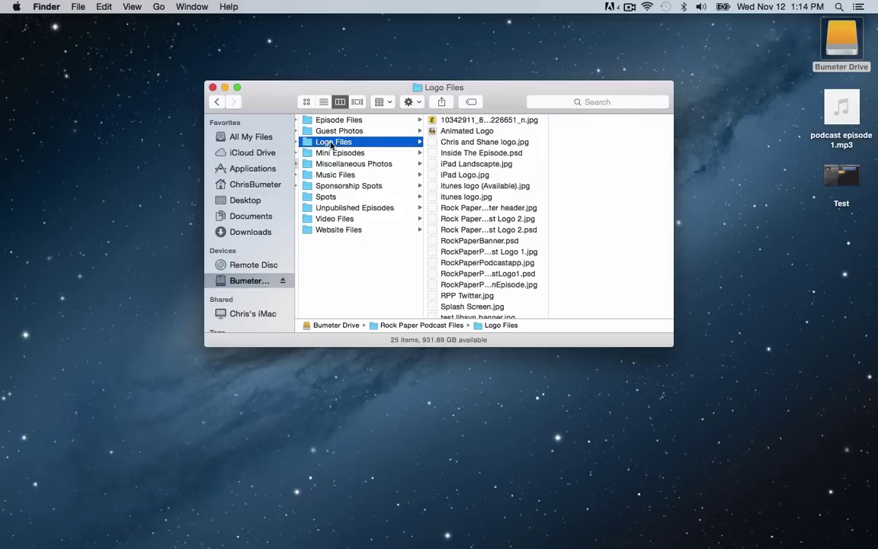
pyautogui.click(332, 153)
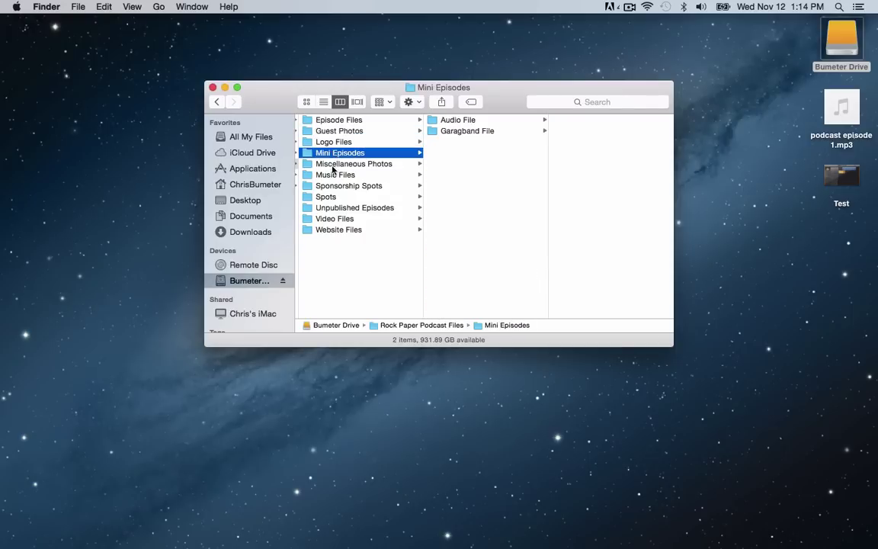
pyautogui.click(335, 174)
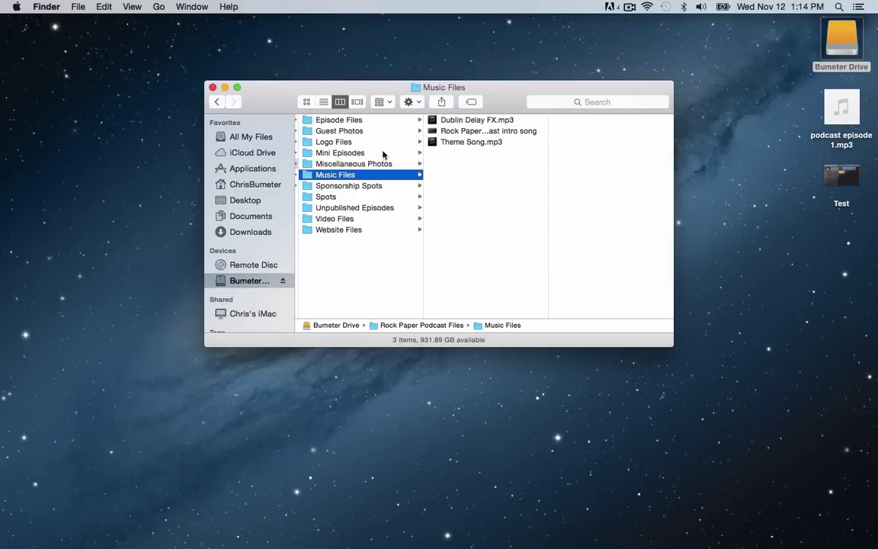
pyautogui.click(333, 186)
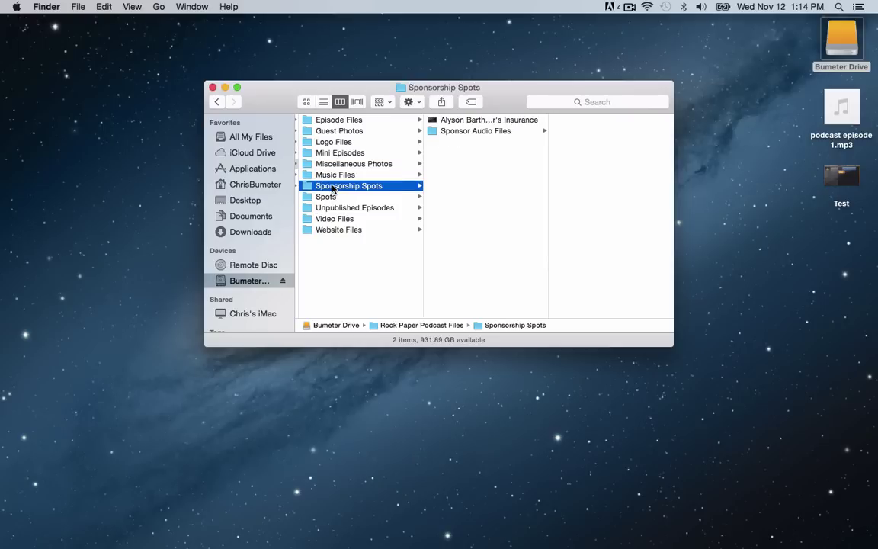
pyautogui.click(480, 133)
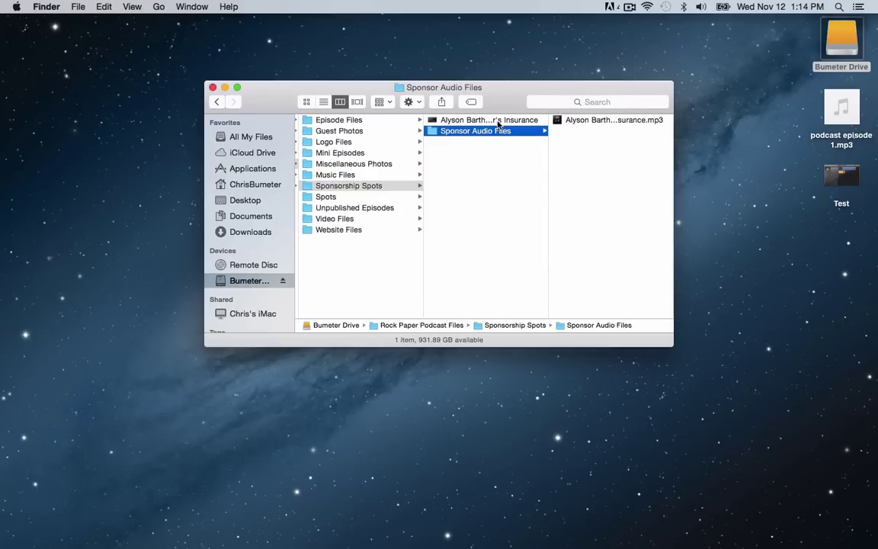
pyautogui.click(497, 121)
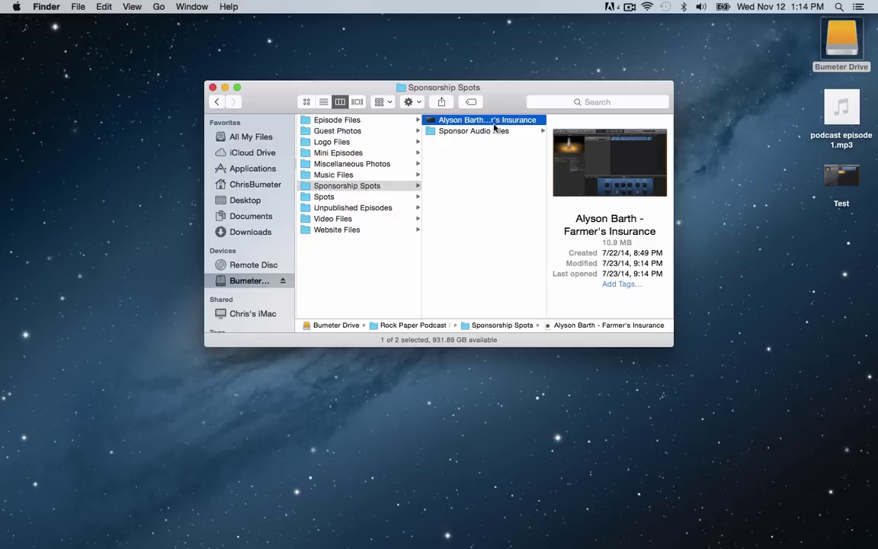
pyautogui.click(441, 131)
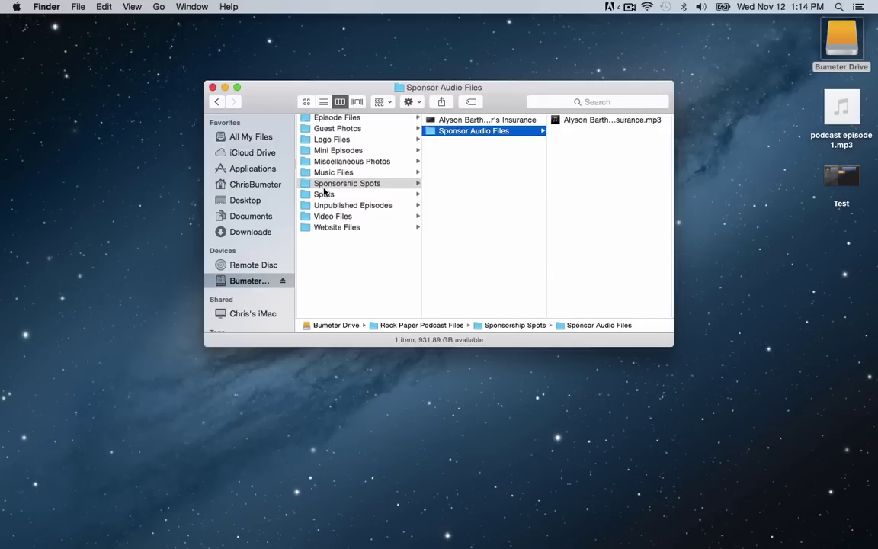
# Step: Browse the Spots folder's Garageband and Audio files, then Unpublished Episodes and Video Files
pyautogui.click(323, 197)
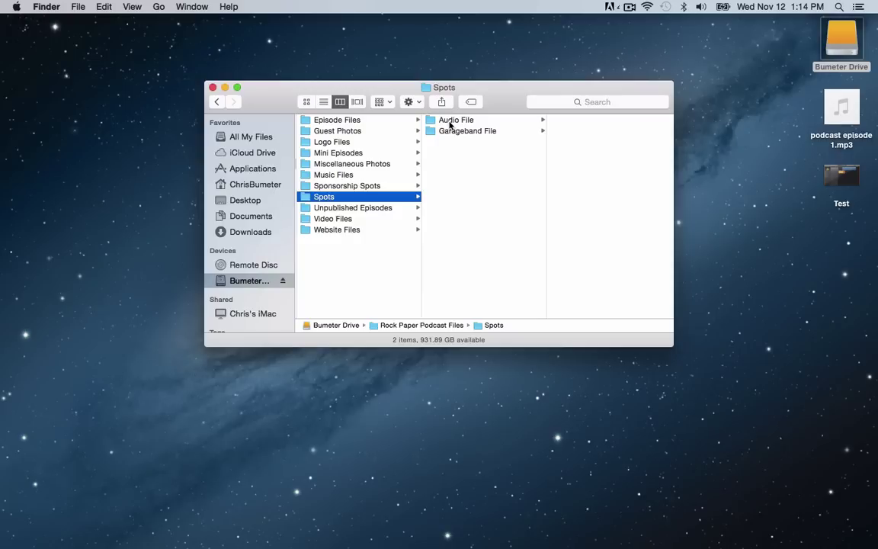
pyautogui.click(451, 130)
pyautogui.click(449, 123)
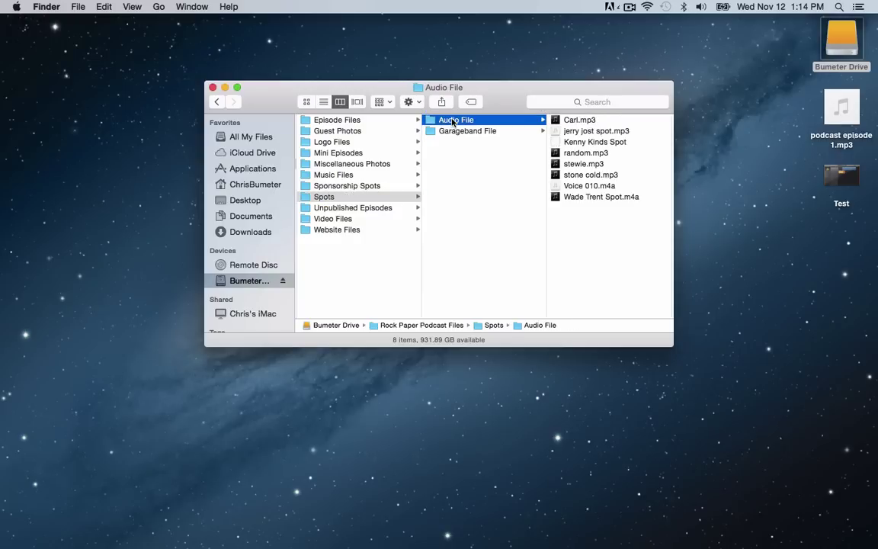
pyautogui.click(326, 207)
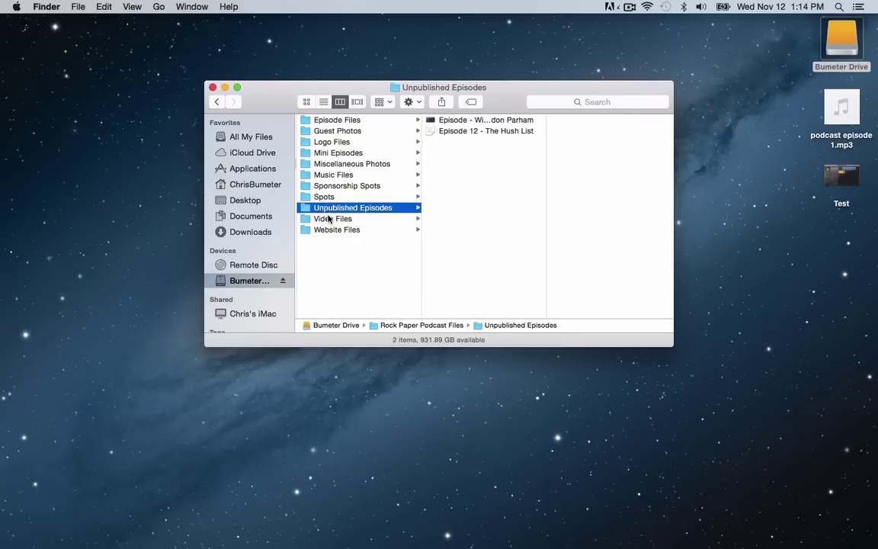
pyautogui.click(332, 219)
# Step: Close the Finder window, restore the Test project from the Dock, then minimize it again
pyautogui.click(213, 88)
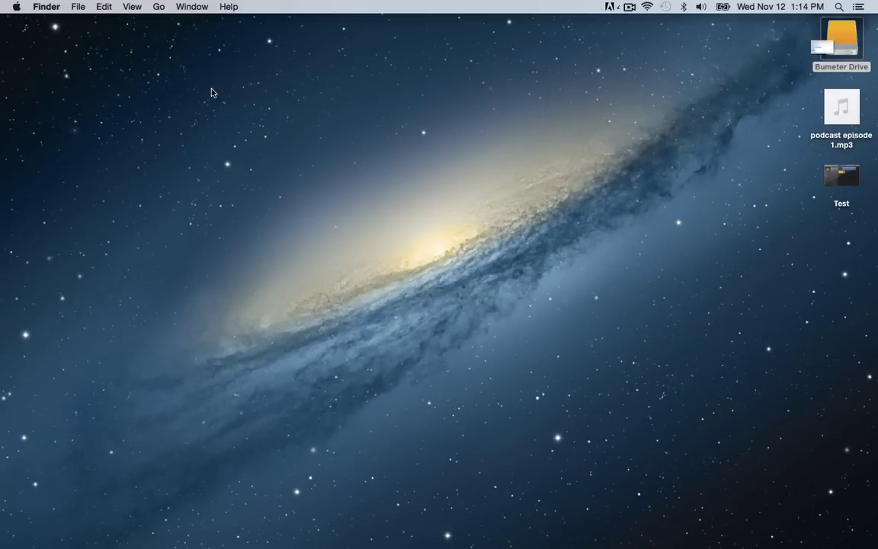
pyautogui.moveTo(217, 543)
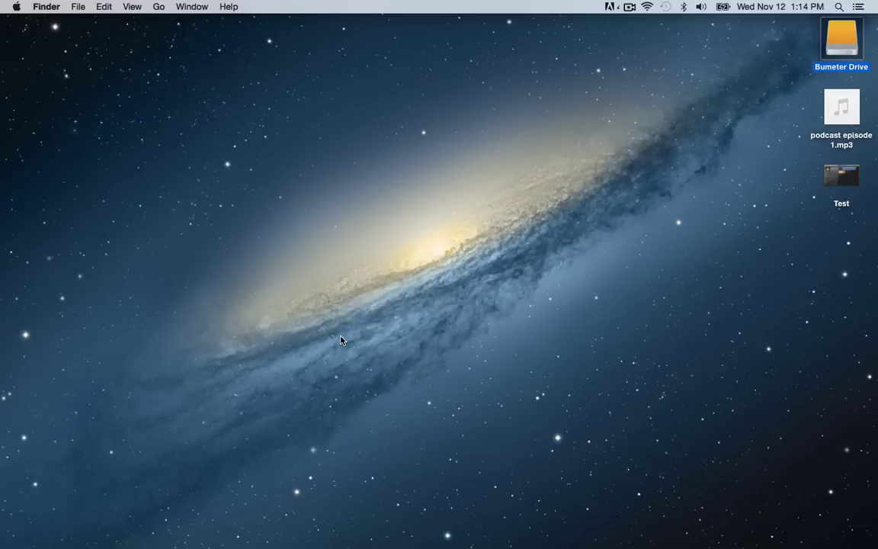
pyautogui.moveTo(345, 534)
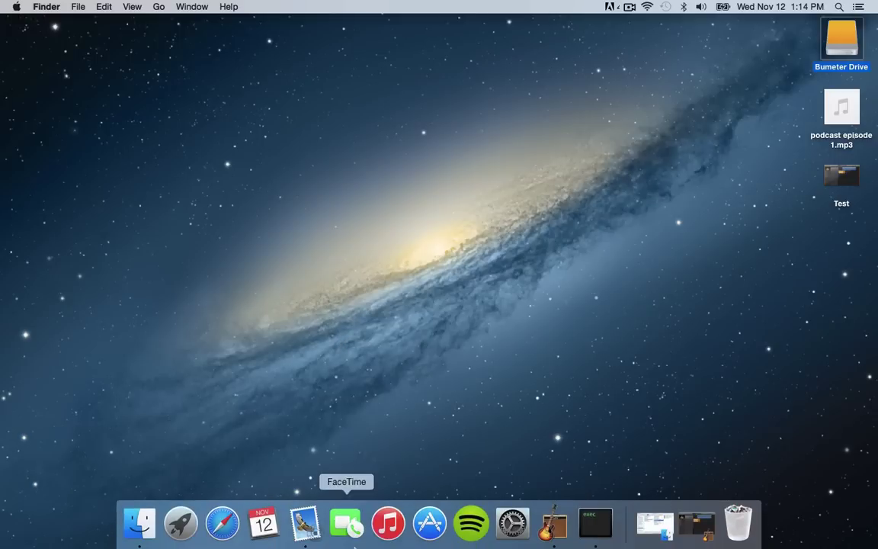
pyautogui.click(698, 524)
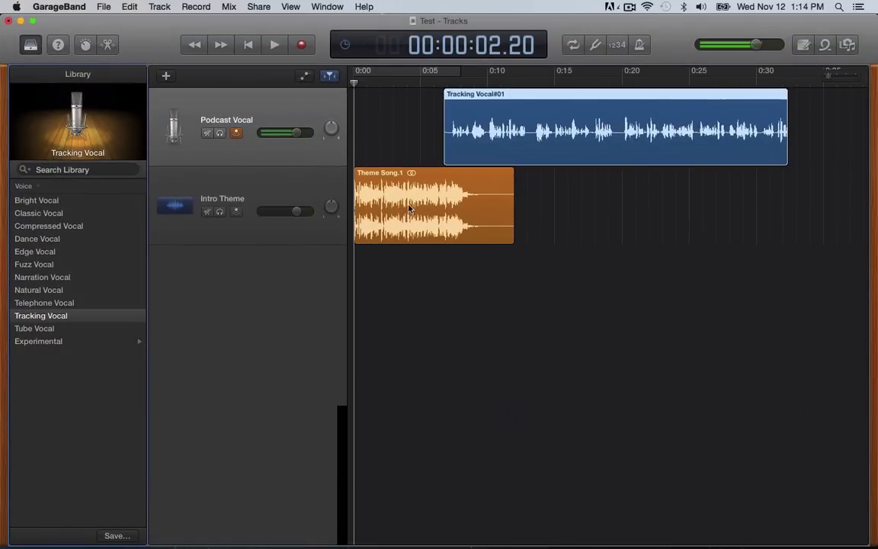
pyautogui.click(21, 22)
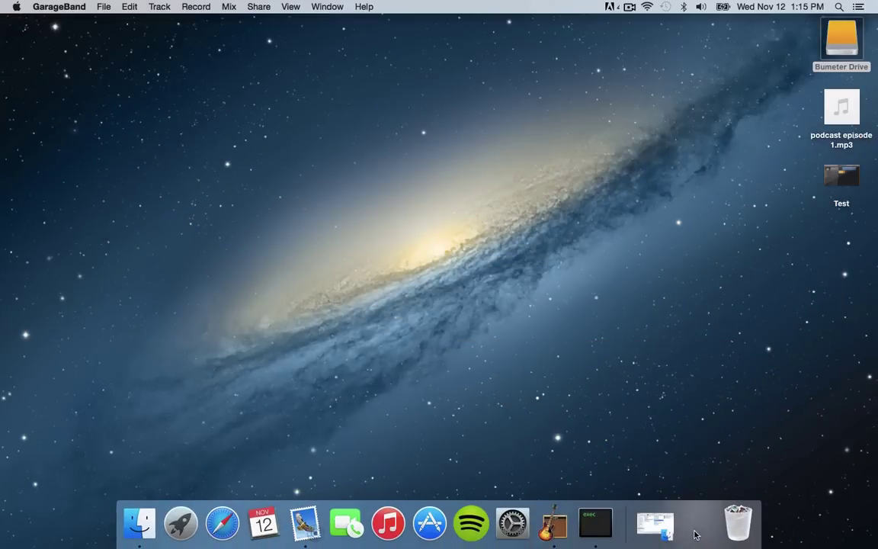
# Step: Bring the Test window back and lower the Podcast Vocal volume slightly
pyautogui.click(656, 524)
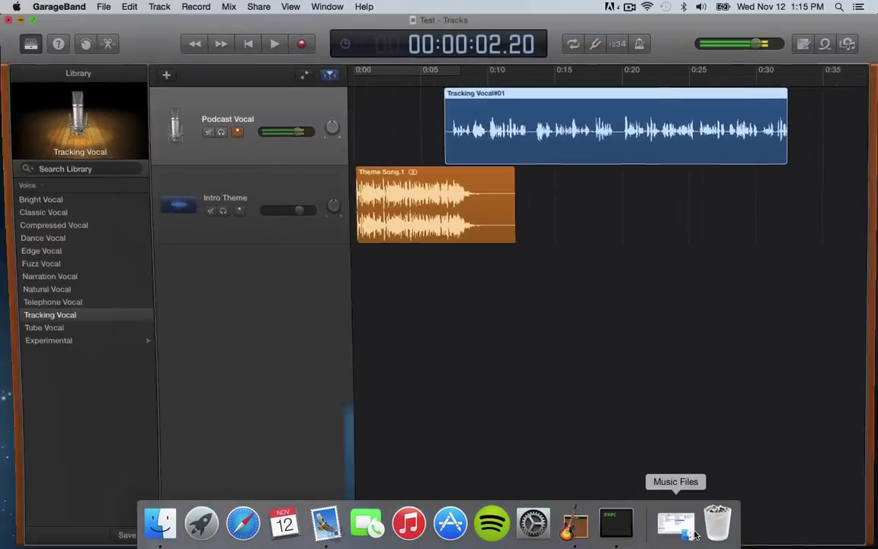
pyautogui.click(297, 134)
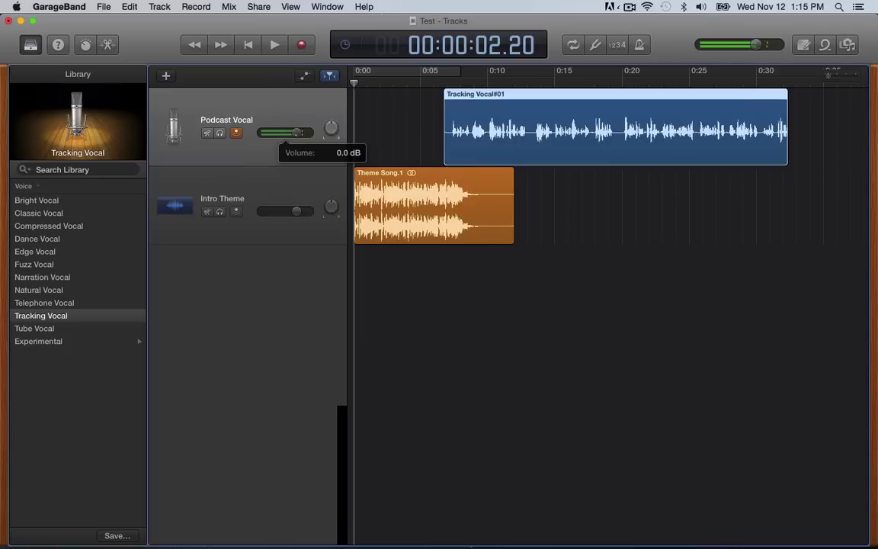
pyautogui.moveTo(296, 133)
pyautogui.mouseDown()
pyautogui.moveTo(282, 134)
pyautogui.moveTo(295, 134)
pyautogui.mouseUp()
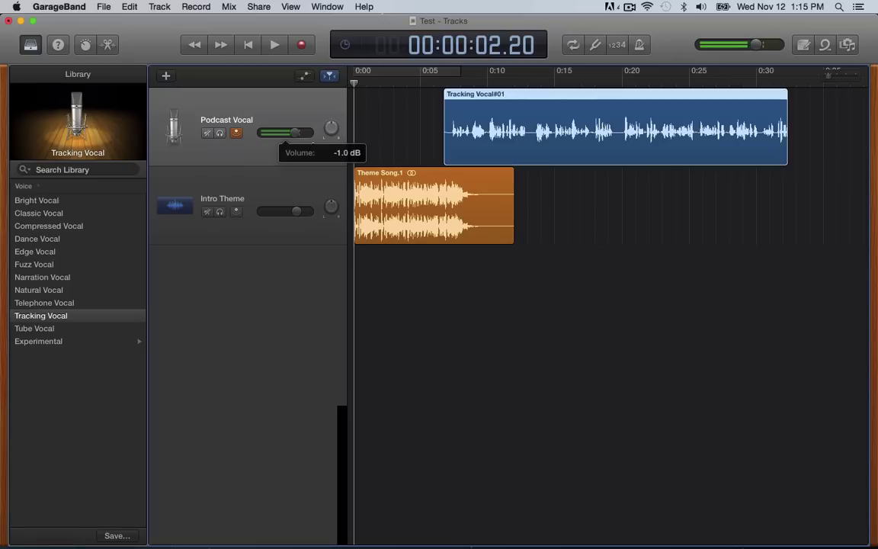
# Step: Solo each track in turn, then mute and unmute Podcast Vocal, leaving both audible
pyautogui.click(219, 135)
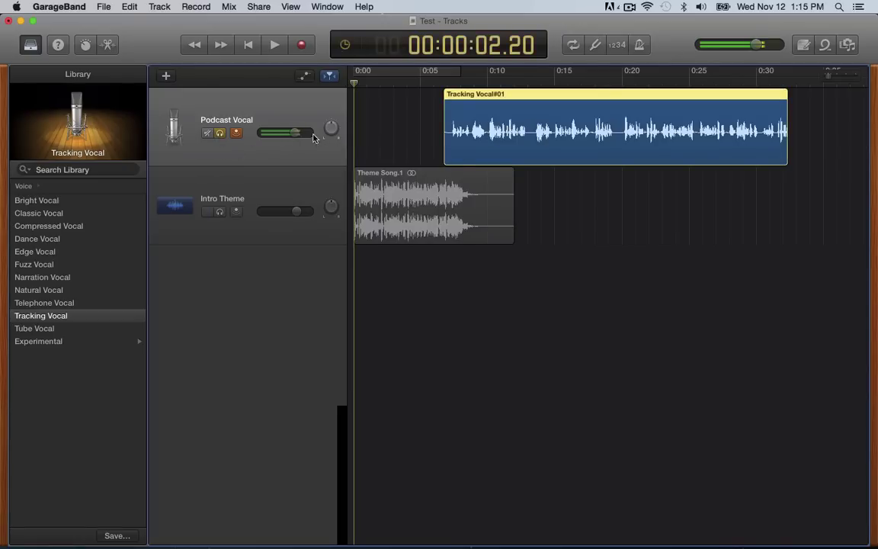
pyautogui.click(220, 133)
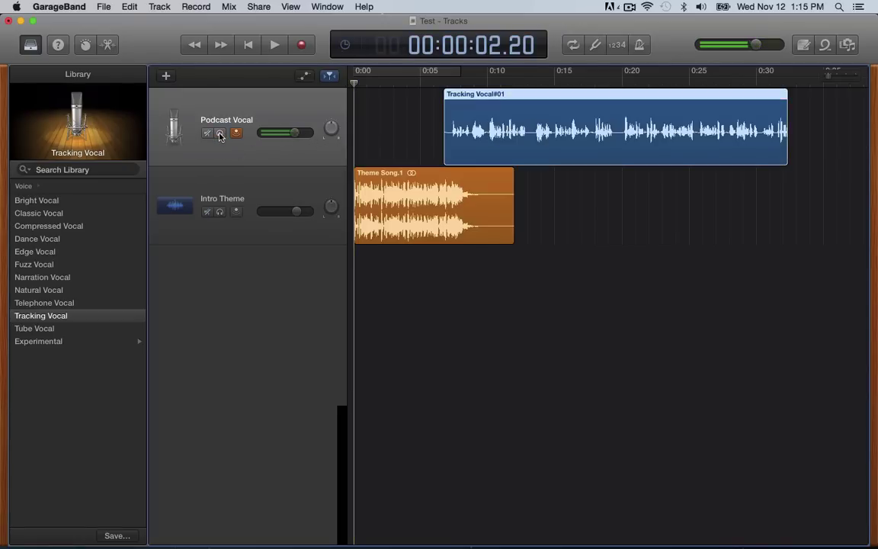
pyautogui.click(219, 212)
pyautogui.click(219, 212)
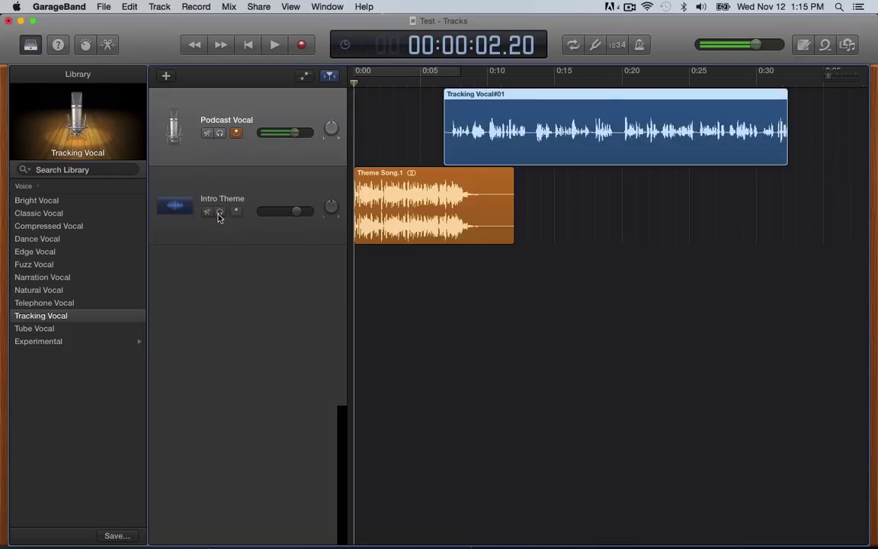
pyautogui.click(206, 134)
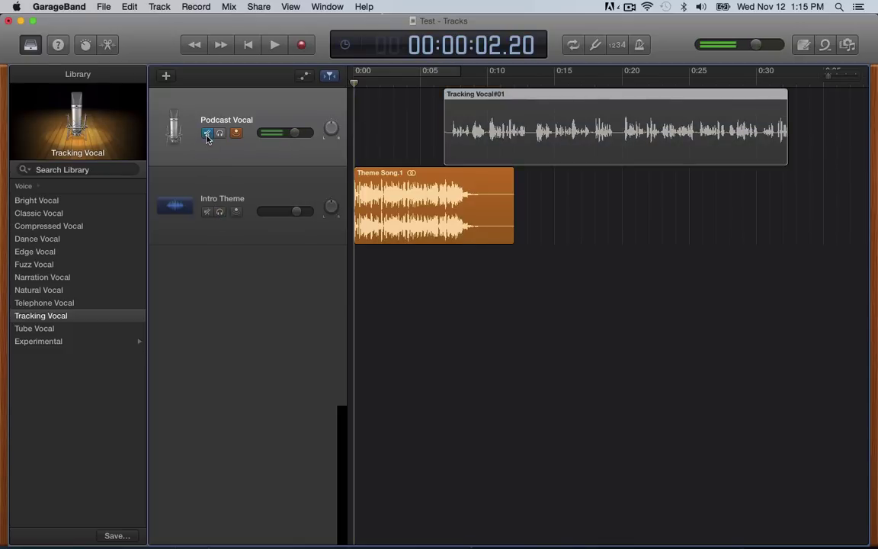
pyautogui.click(206, 134)
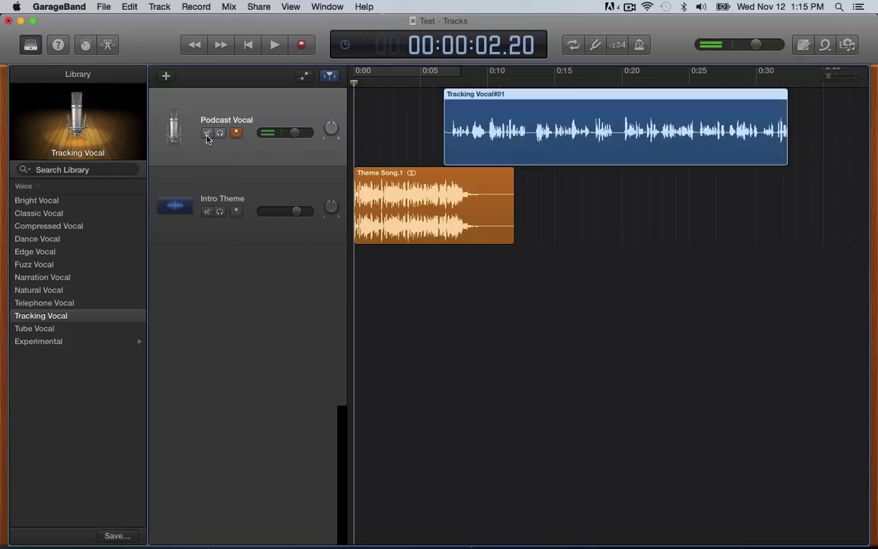
# Step: Show and hide the Note Pad twice, reopening it once with Command-Option-P
pyautogui.click(803, 45)
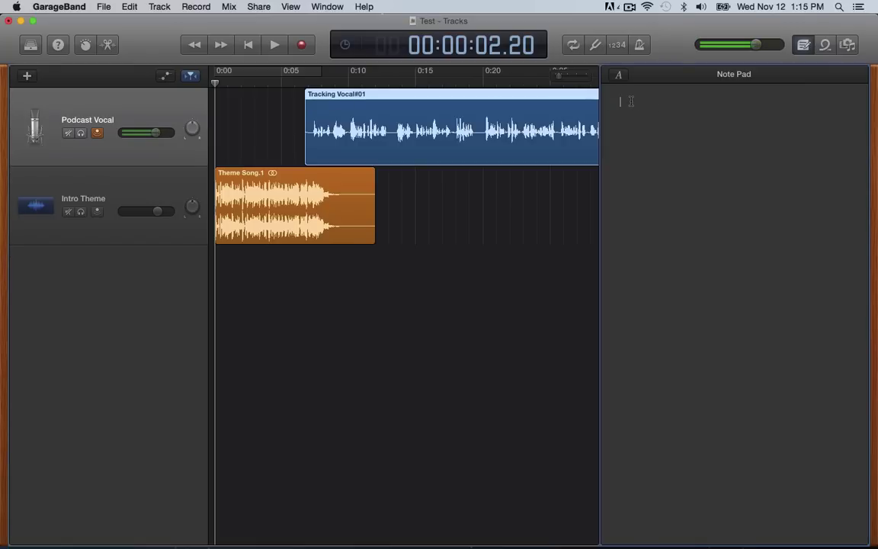
pyautogui.click(803, 46)
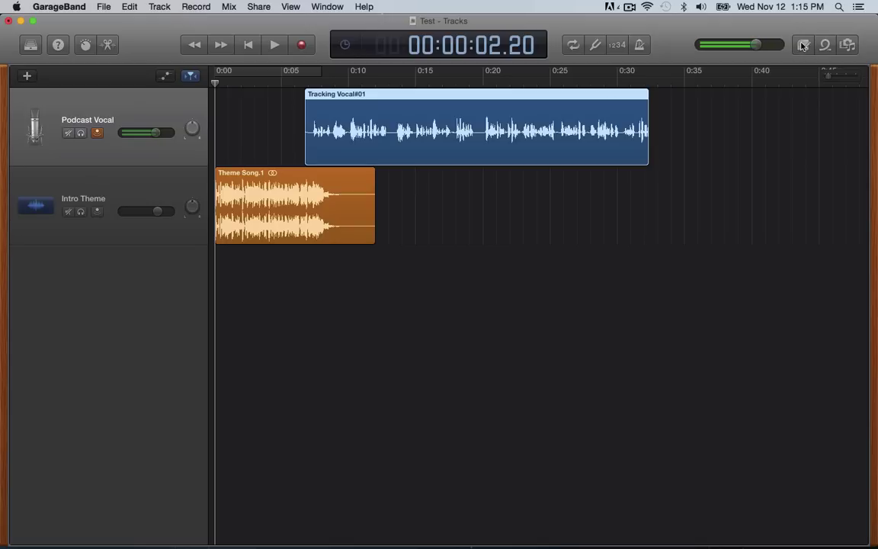
pyautogui.press('super+alt+p')
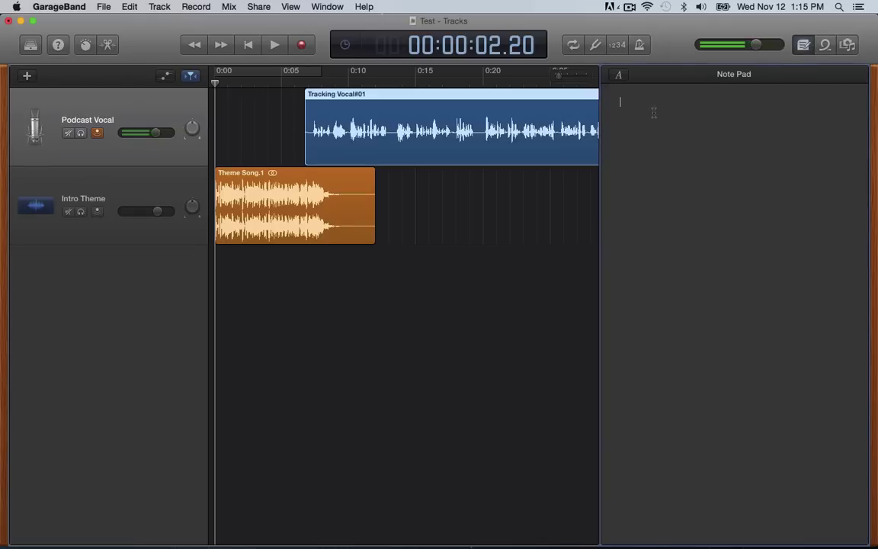
pyautogui.click(803, 46)
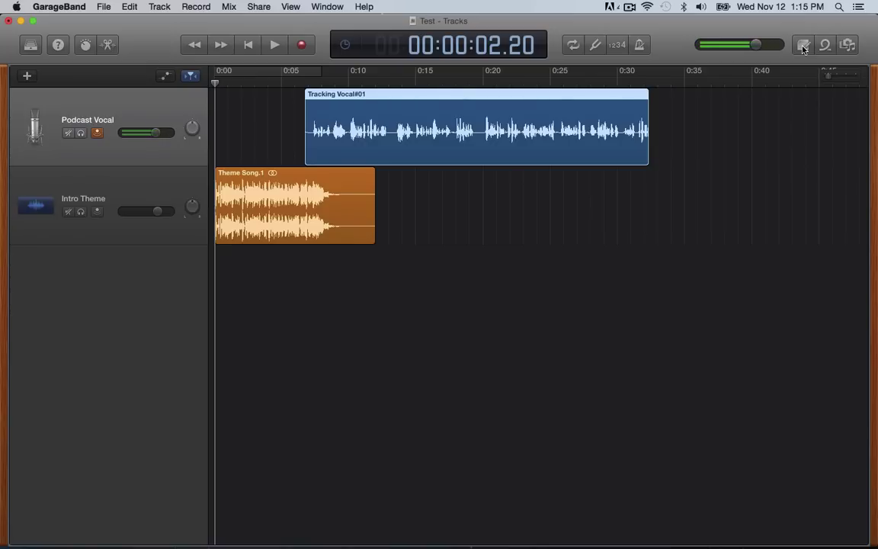